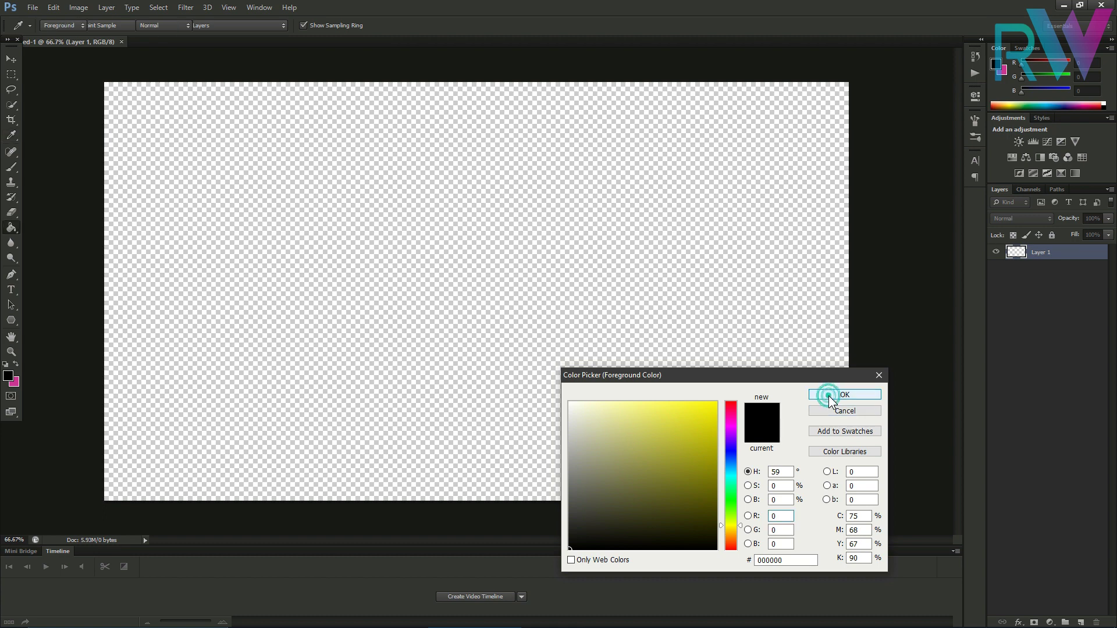
# Step: Fill Layer 1 with the black foreground colour (#000000)
pyautogui.click(494, 243)
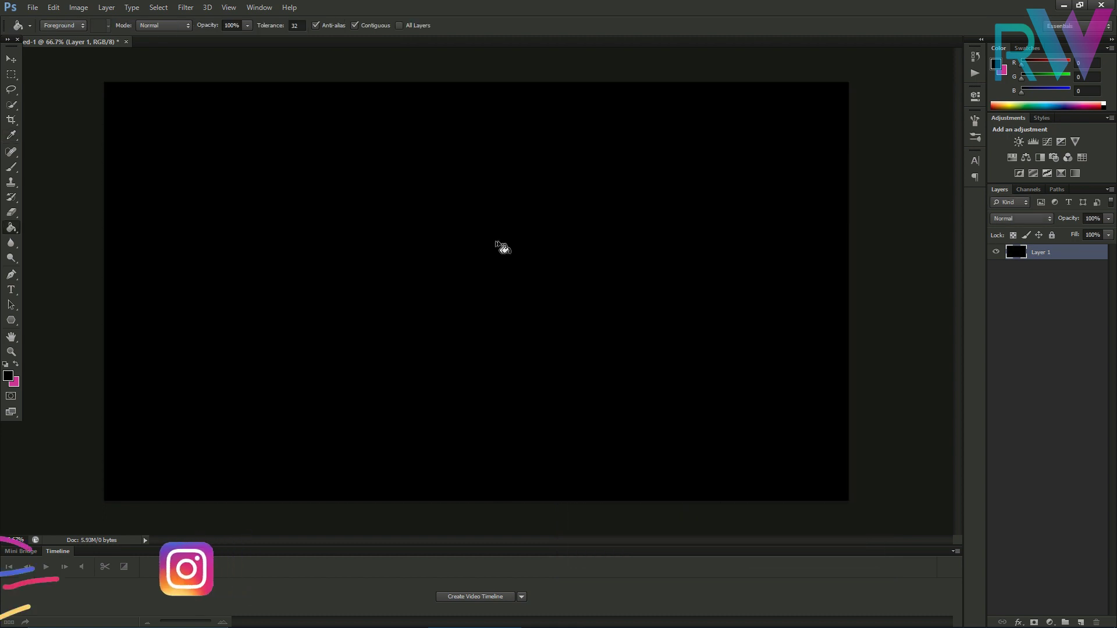
pyautogui.click(11, 60)
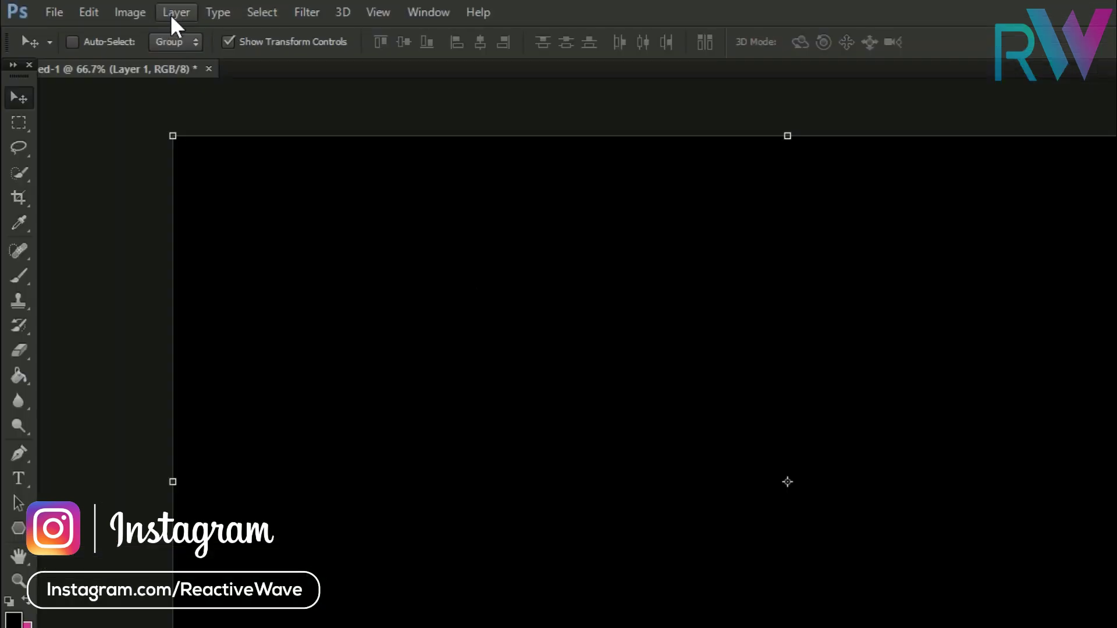
# Step: Create a new layer named White above the black layer
pyautogui.click(105, 7)
pyautogui.moveTo(170, 29)
pyautogui.click(429, 35)
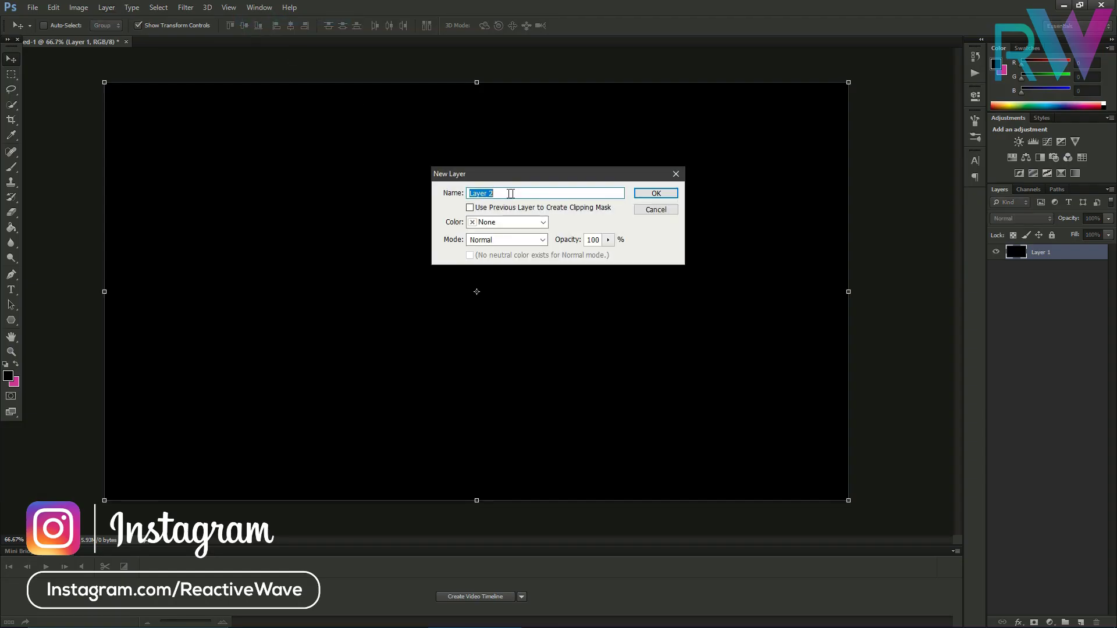
pyautogui.click(511, 193)
pyautogui.doubleClick(511, 194)
pyautogui.write('White')
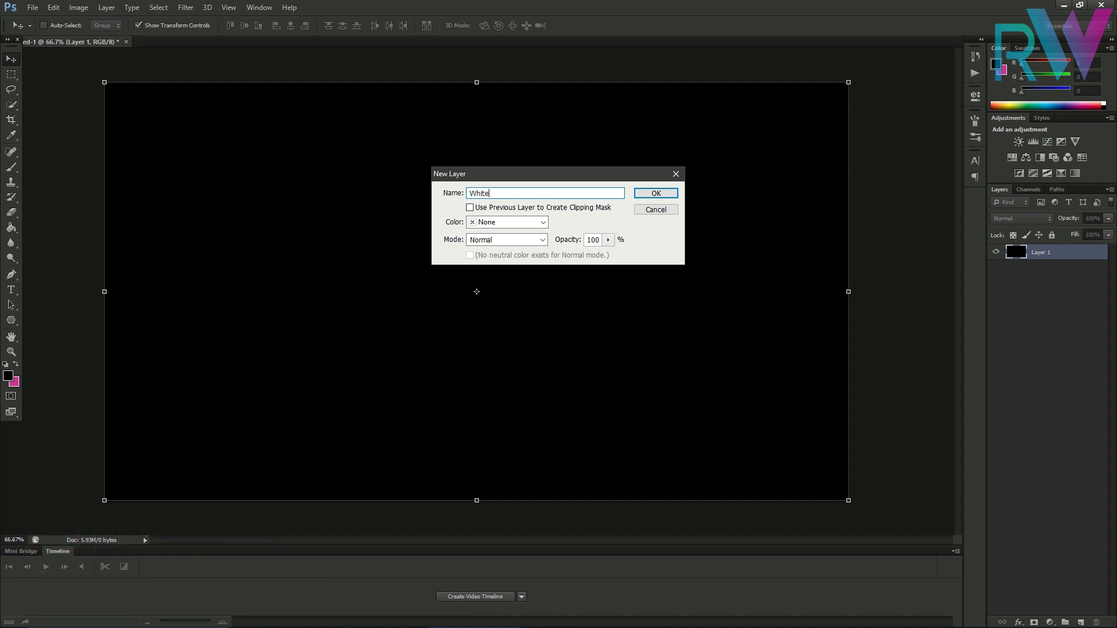
pyautogui.press('Return')
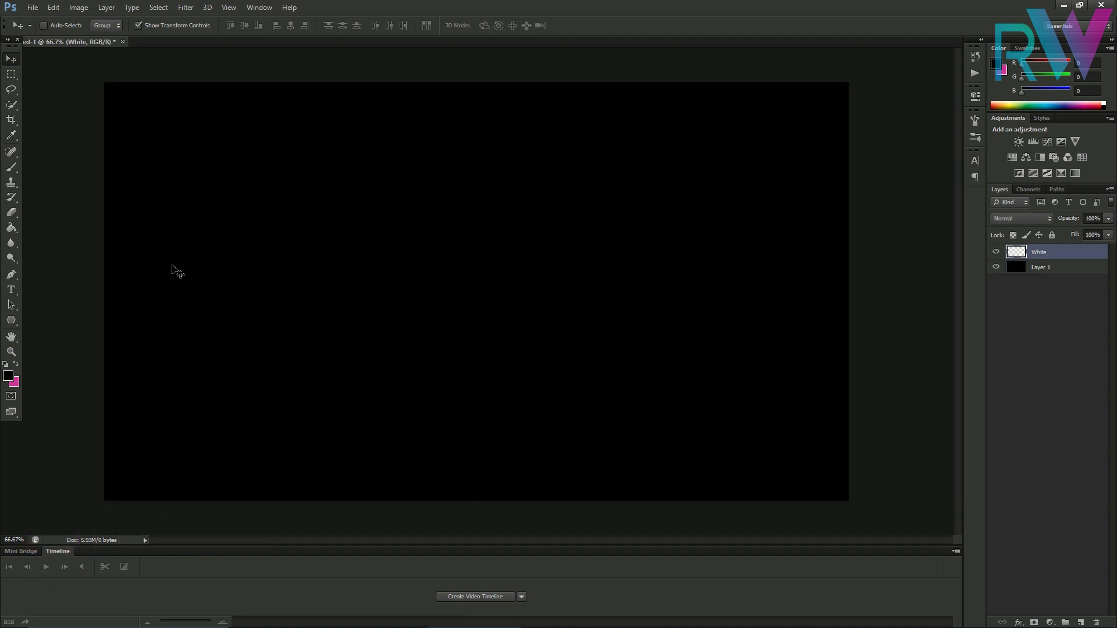
# Step: Set the foreground colour to white (#ffffff) and fill the White layer with it using the Paint Bucket
pyautogui.click(12, 227)
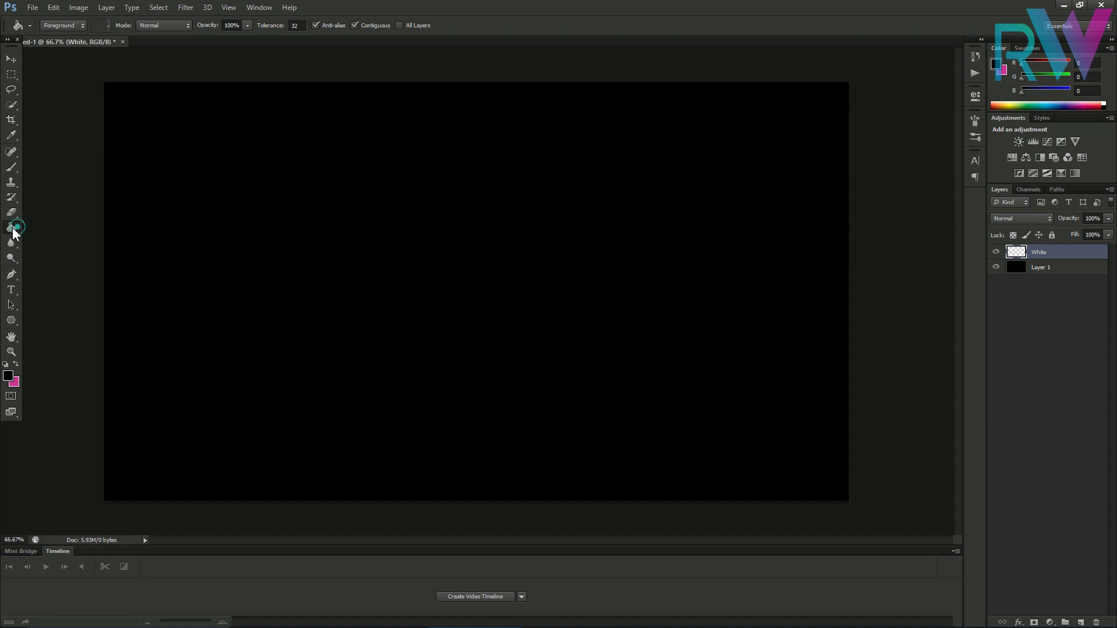
pyautogui.click(13, 233)
pyautogui.click(51, 239)
pyautogui.click(10, 379)
pyautogui.moveTo(586, 423); pyautogui.dragTo(543, 377)
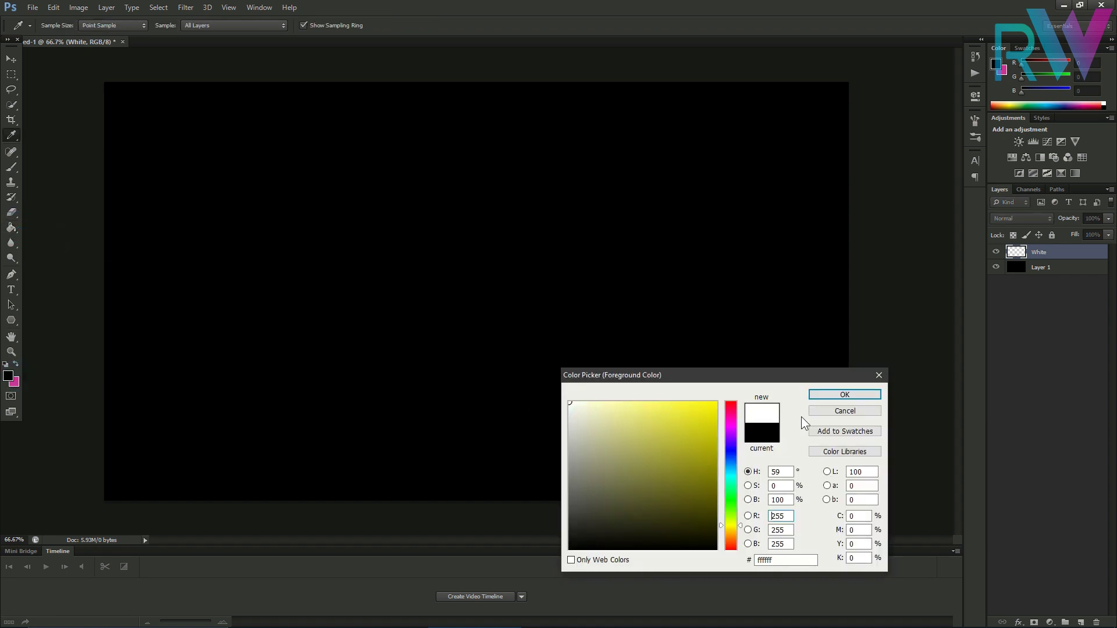
pyautogui.click(845, 394)
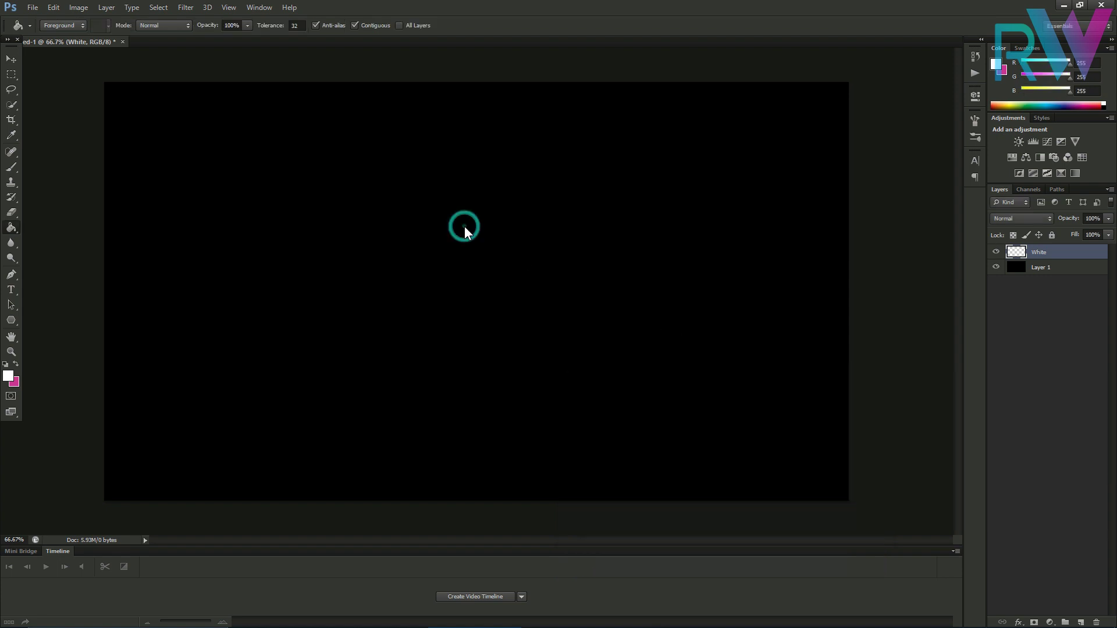
pyautogui.click(465, 228)
pyautogui.click(11, 59)
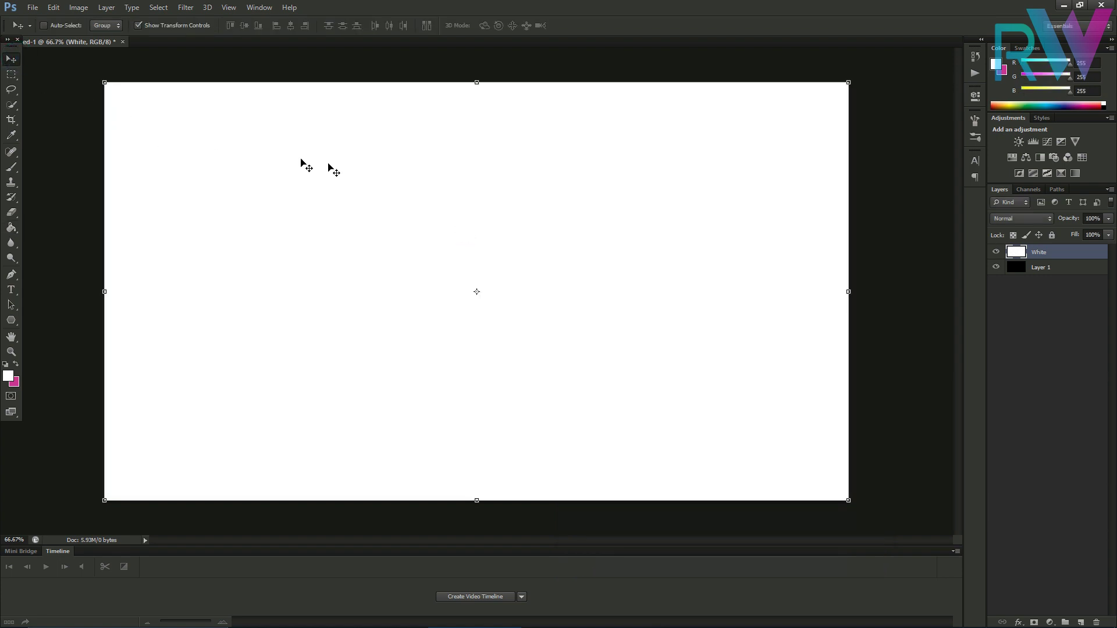
# Step: Rename Layer 1 as Black
pyautogui.doubleClick(1043, 267)
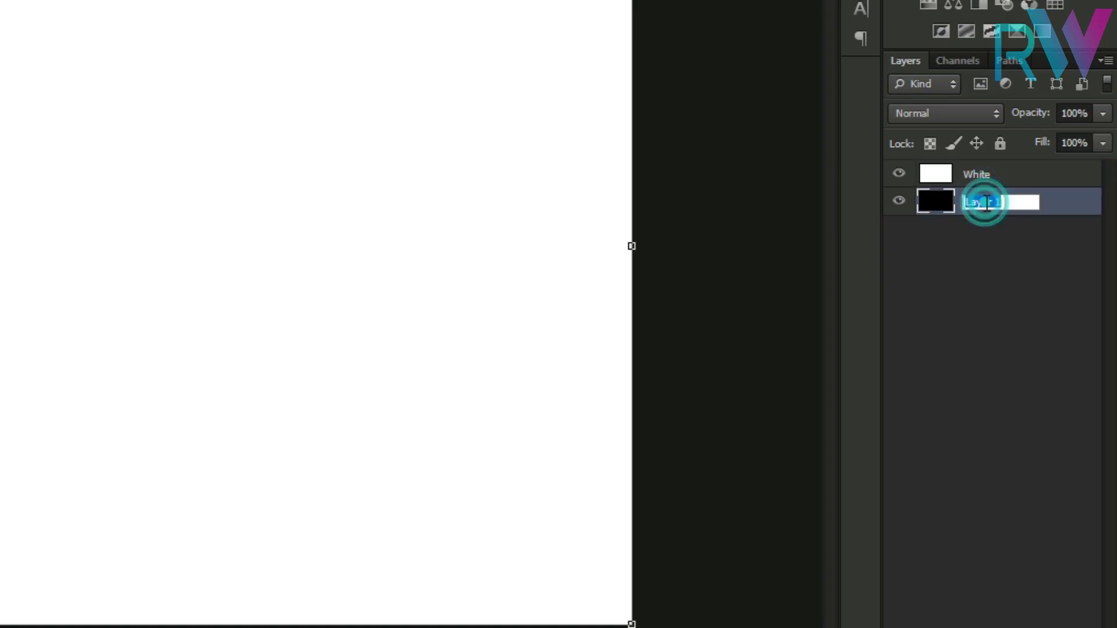
pyautogui.write('Black')
pyautogui.press('Return')
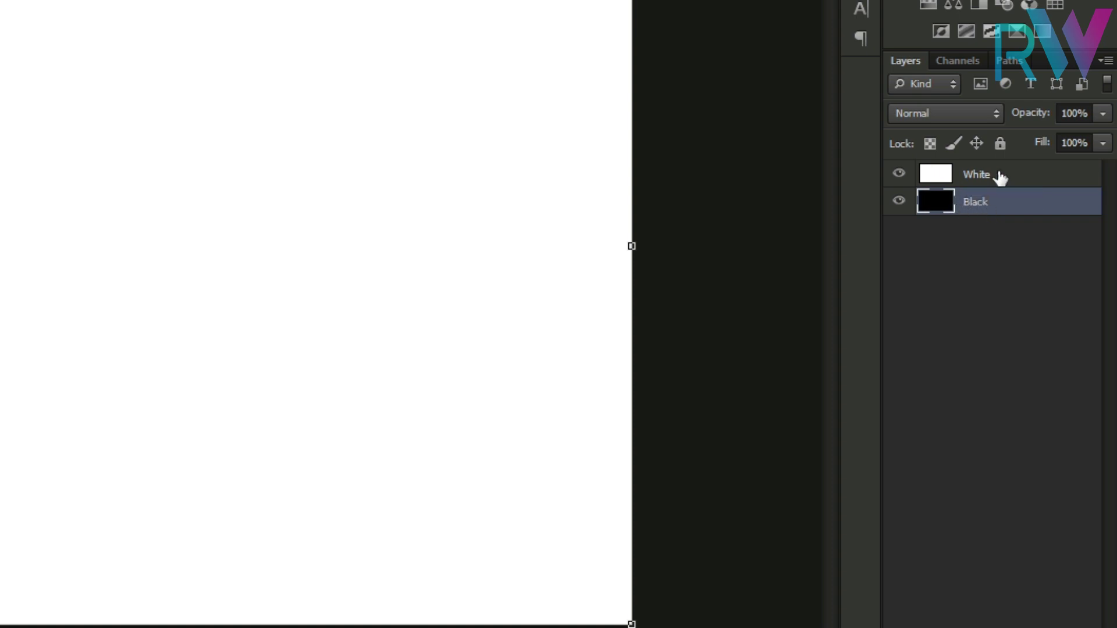
# Step: Lower the White layer's opacity to 15% and deselect all layers
pyautogui.click(1003, 176)
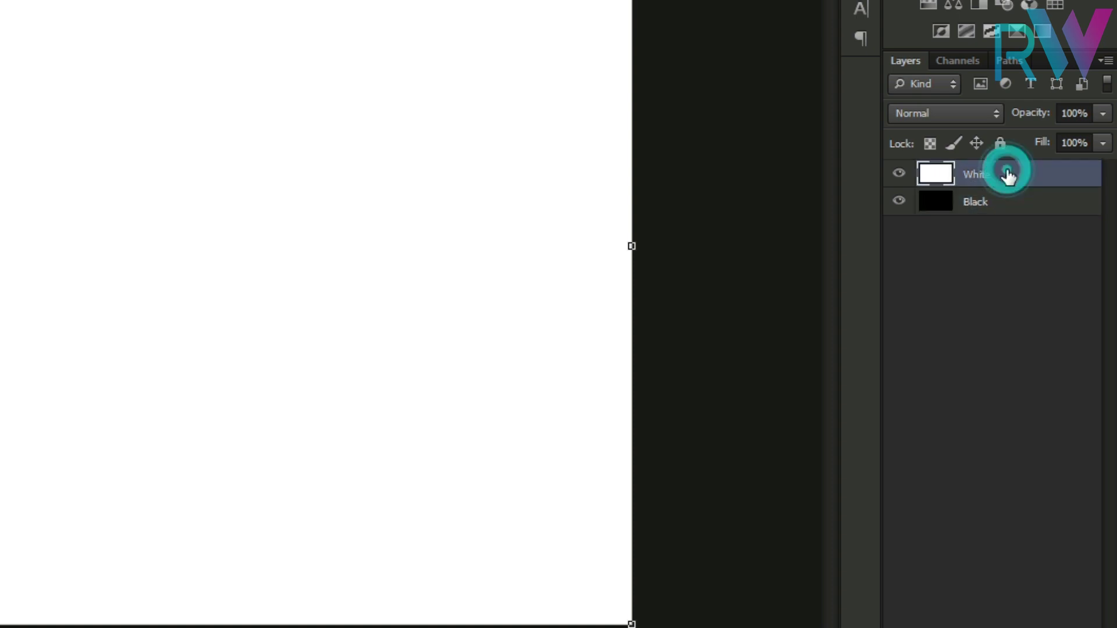
pyautogui.click(1103, 114)
pyautogui.moveTo(1050, 135); pyautogui.dragTo(1012, 135)
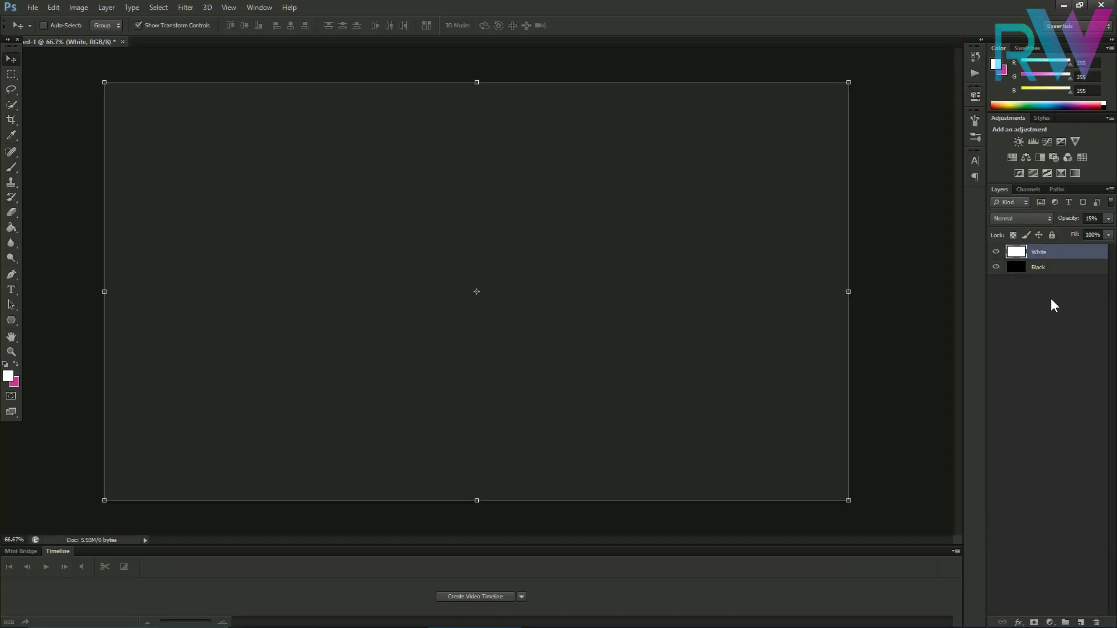
pyautogui.click(998, 258)
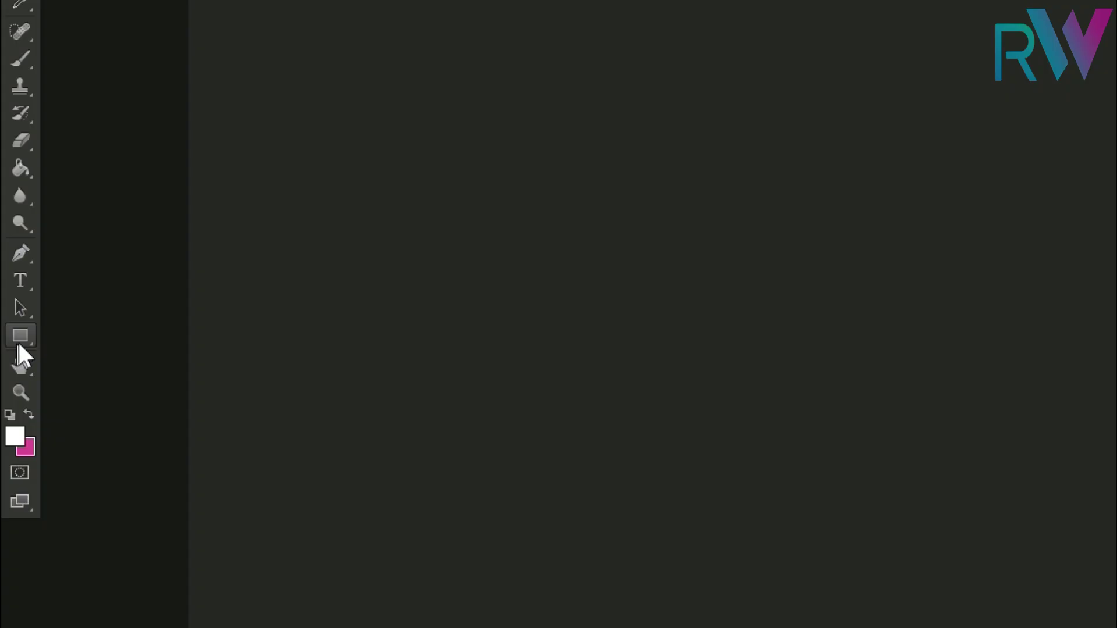
# Step: Create a rectangle shape with a width of 640 px and a height of 365 px on the canvas
pyautogui.click(14, 321)
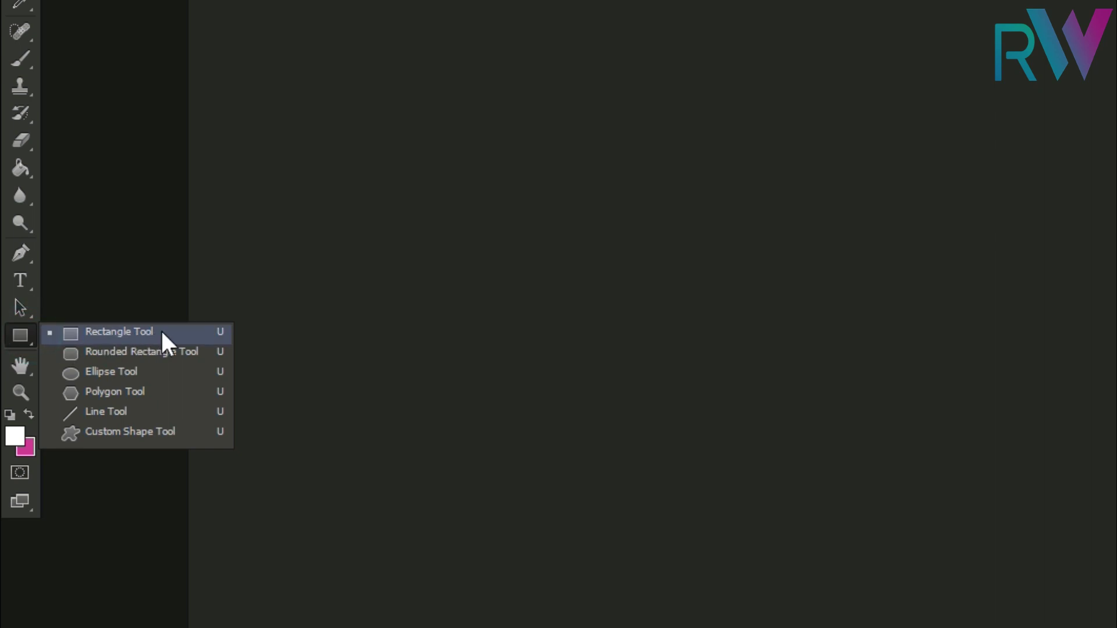
pyautogui.click(162, 331)
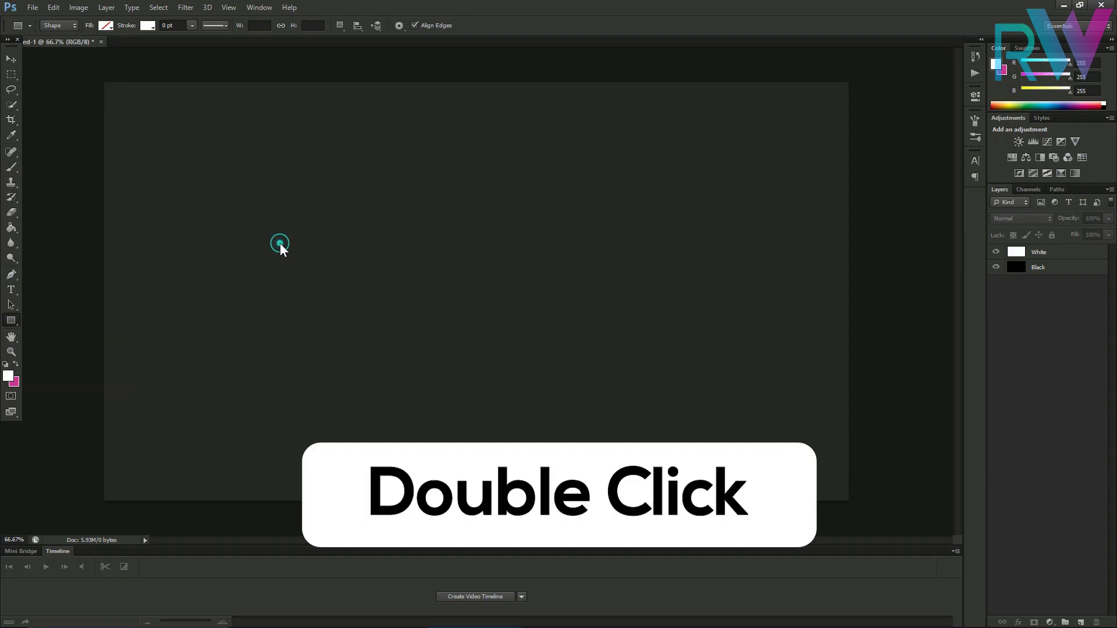
pyautogui.click(280, 243)
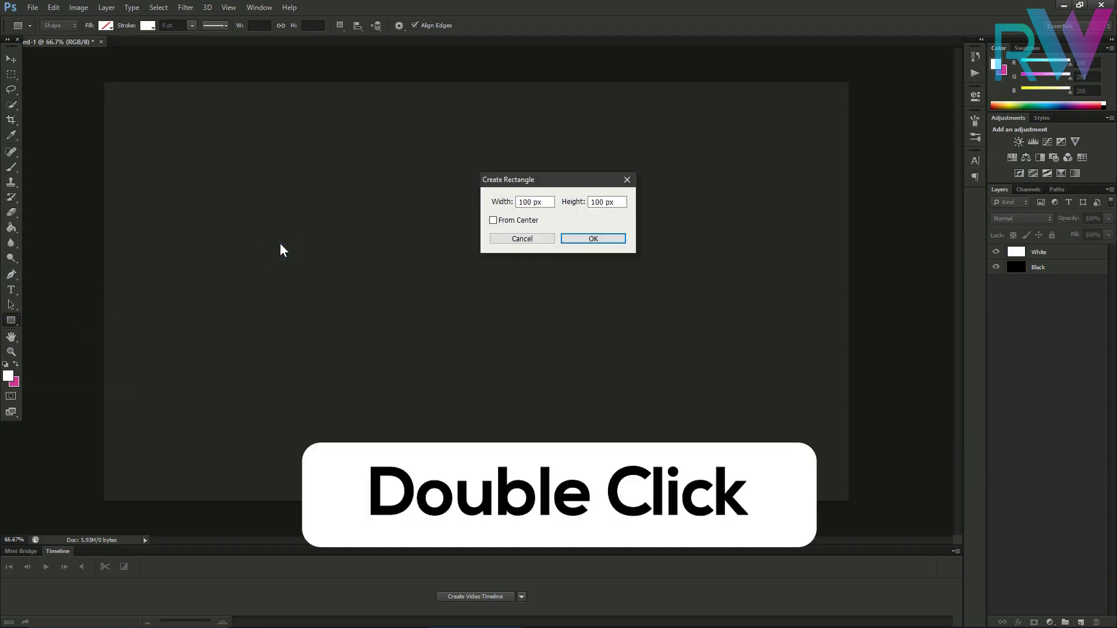
pyautogui.doubleClick(520, 203)
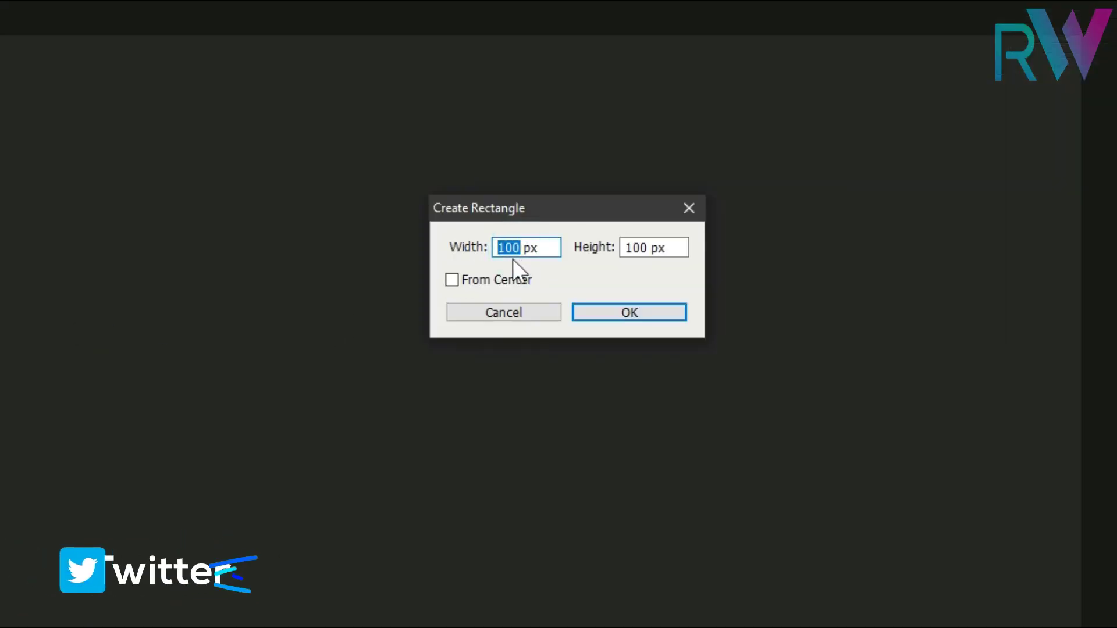
pyautogui.write('640')
pyautogui.doubleClick(650, 247)
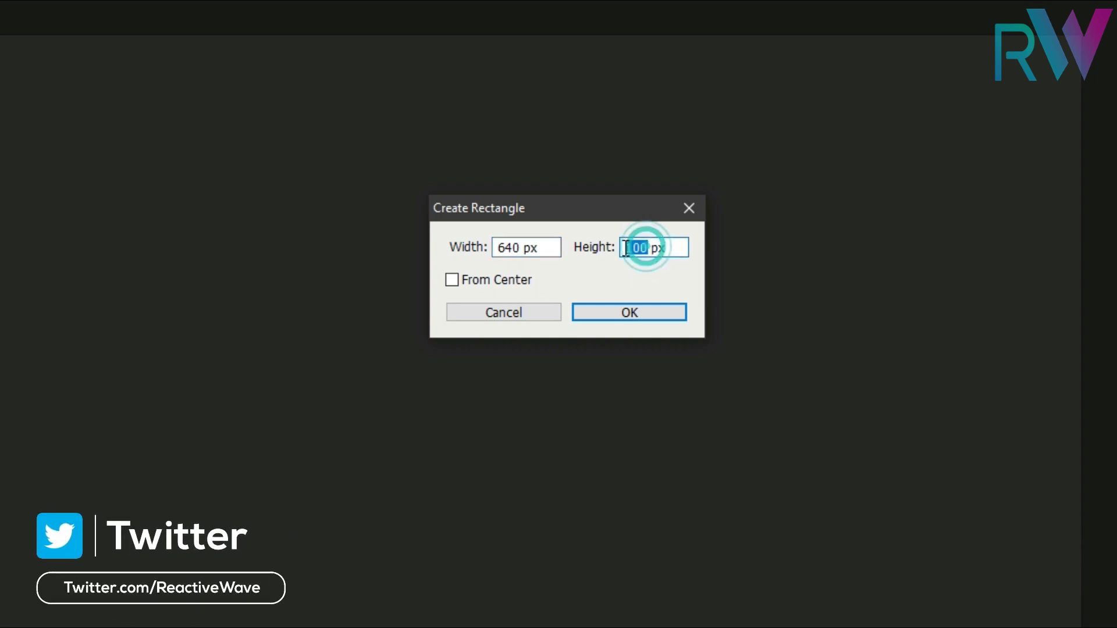
pyautogui.write('365')
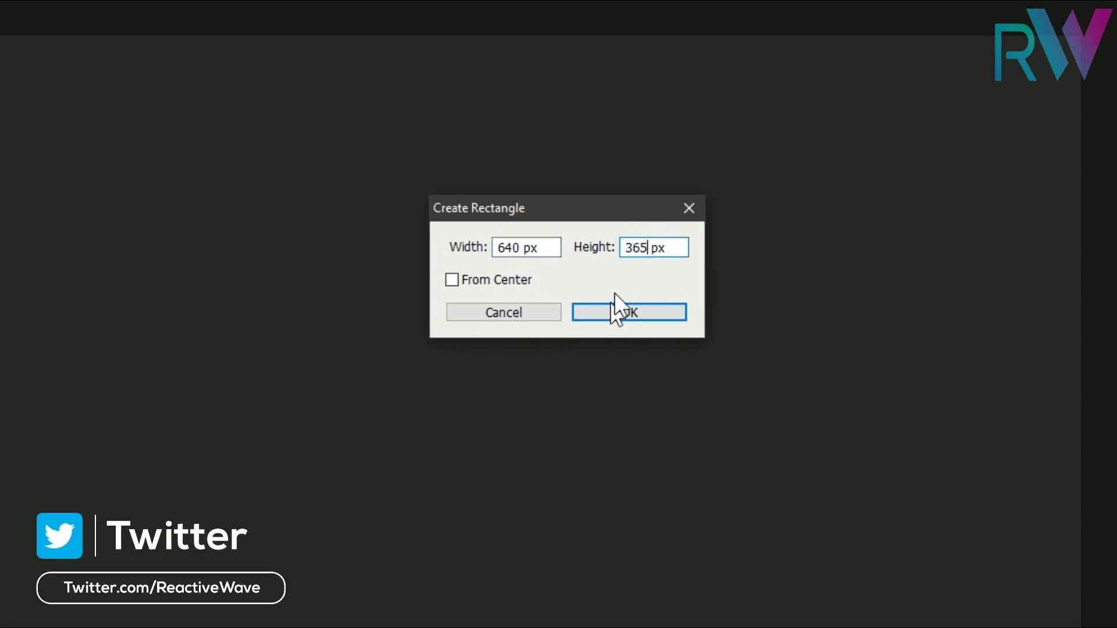
pyautogui.click(619, 274)
pyautogui.click(637, 309)
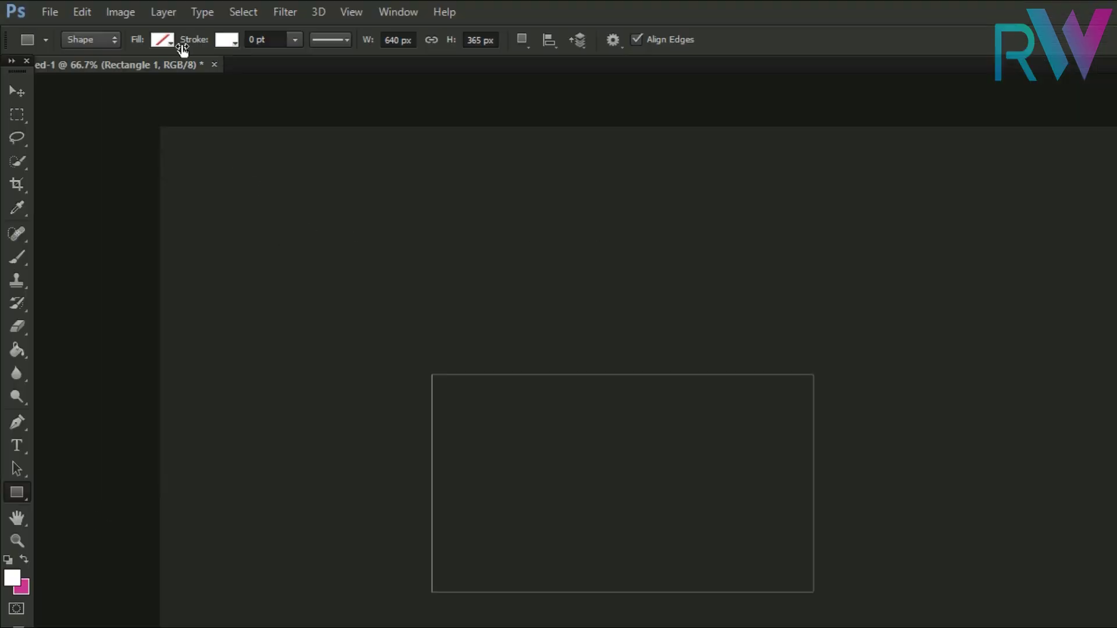
# Step: Give the rectangle no fill and a white stroke with a width of 15 pt
pyautogui.click(162, 40)
pyautogui.click(88, 75)
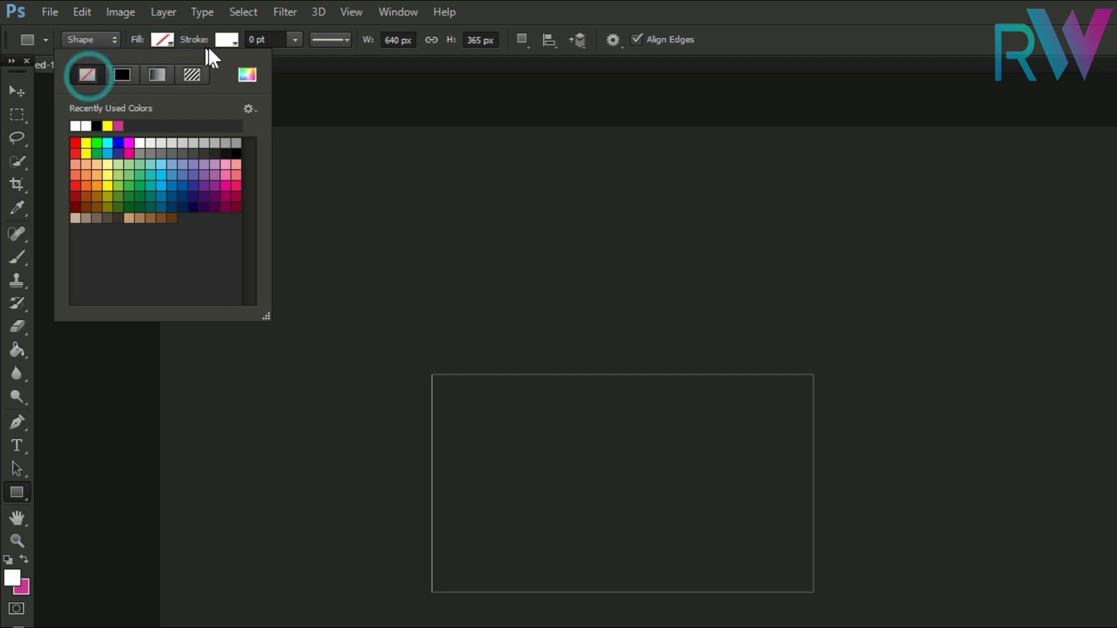
pyautogui.click(226, 39)
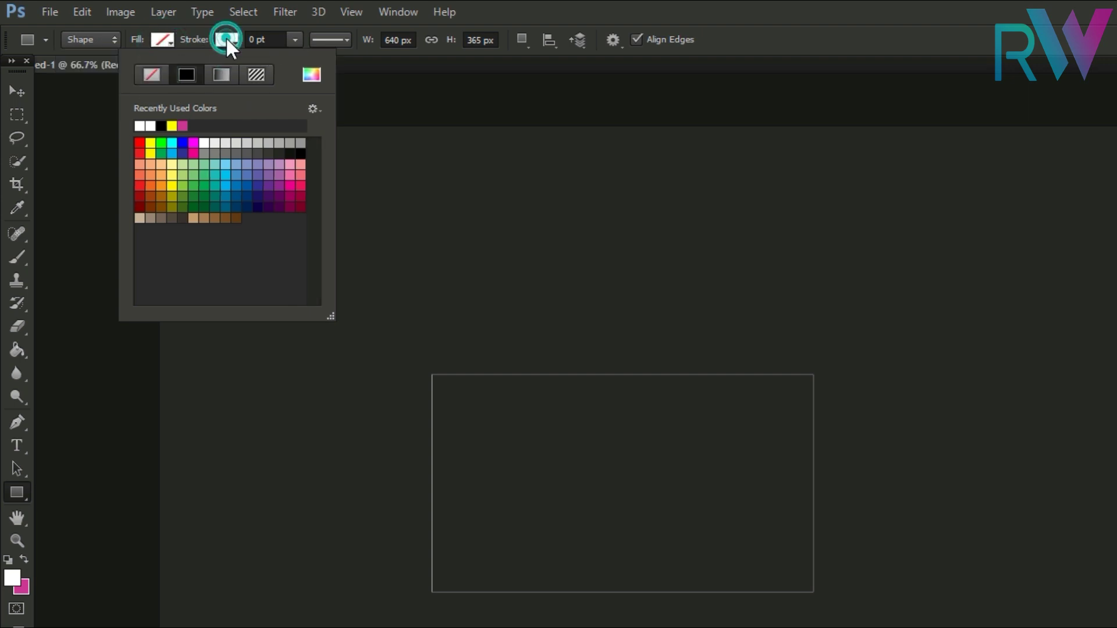
pyautogui.click(142, 123)
pyautogui.click(295, 40)
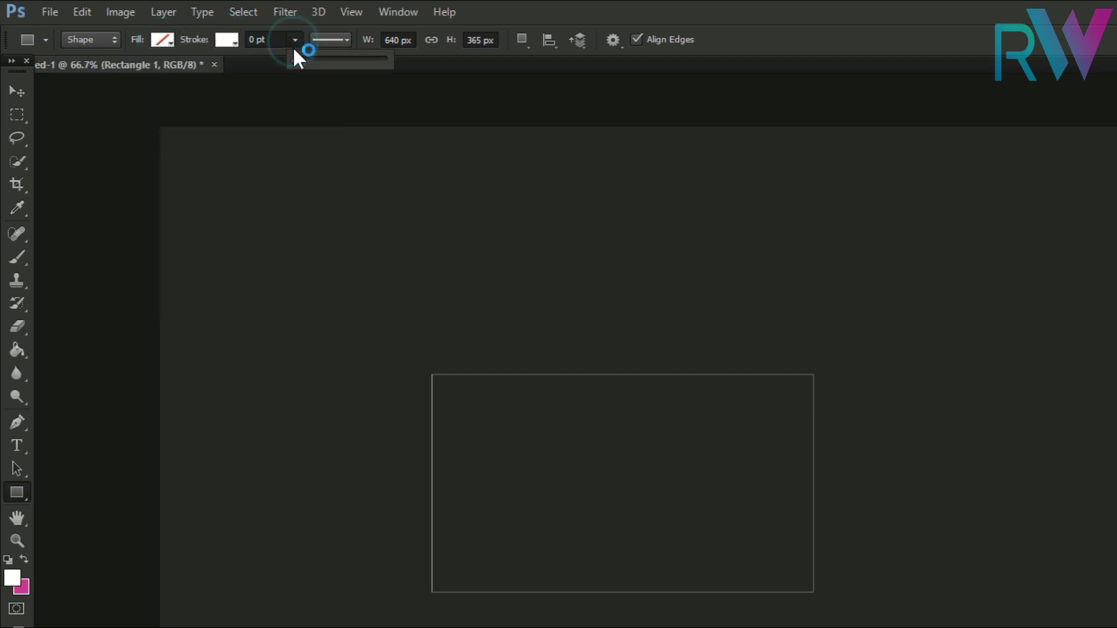
pyautogui.click(257, 67)
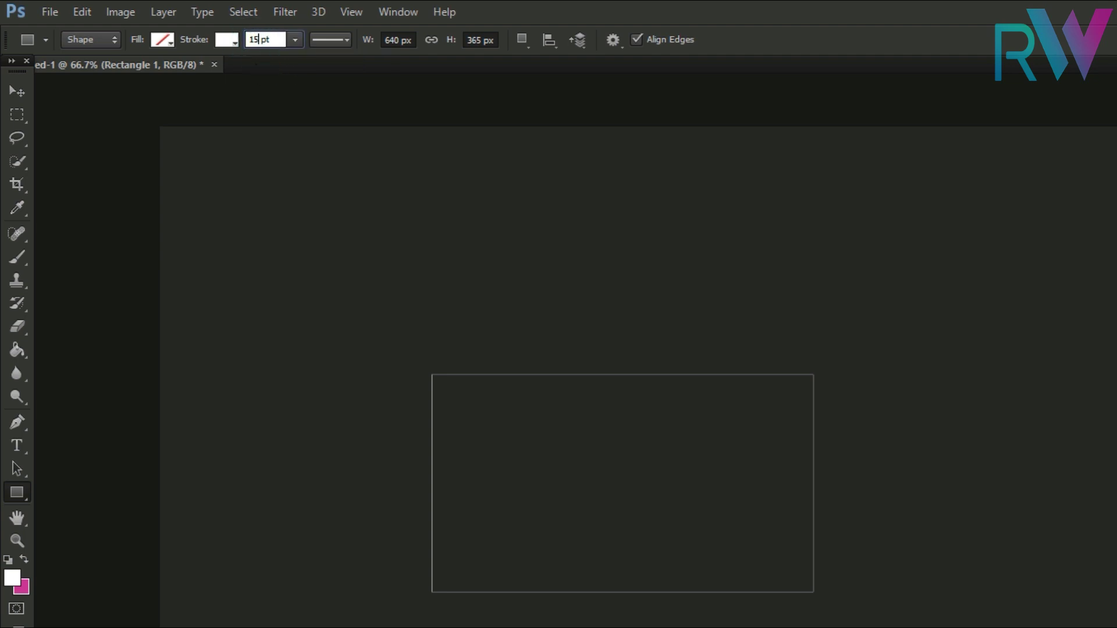
pyautogui.write('15')
pyautogui.press('Return')
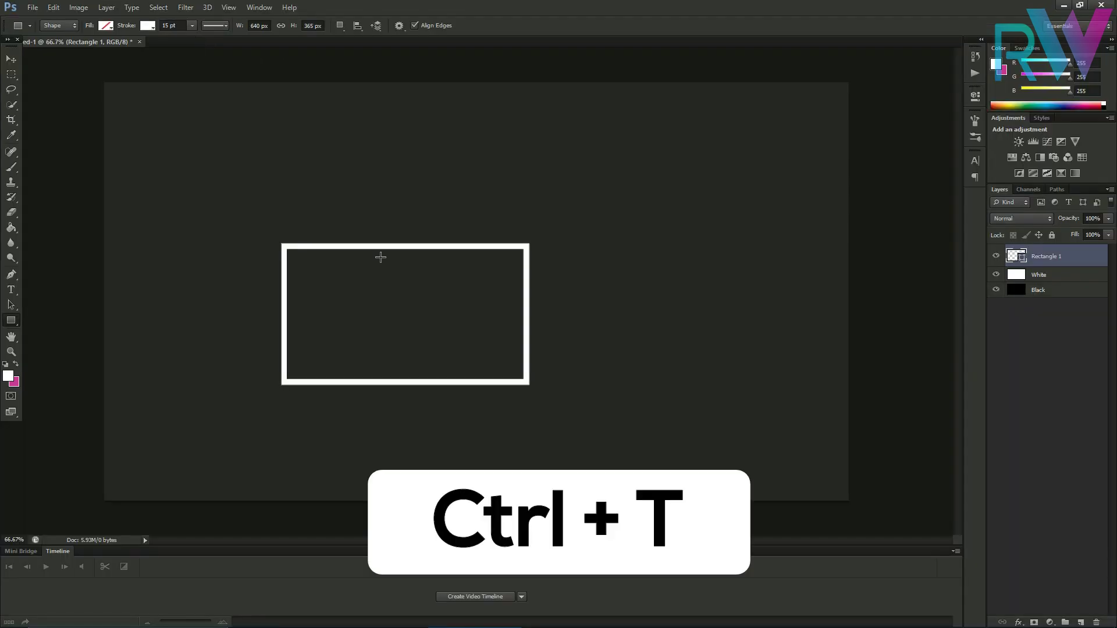
# Step: Free-transform the rectangle to position X 375 px, Y 510 px and apply the transformation
pyautogui.hotkey('ctrl', 't')
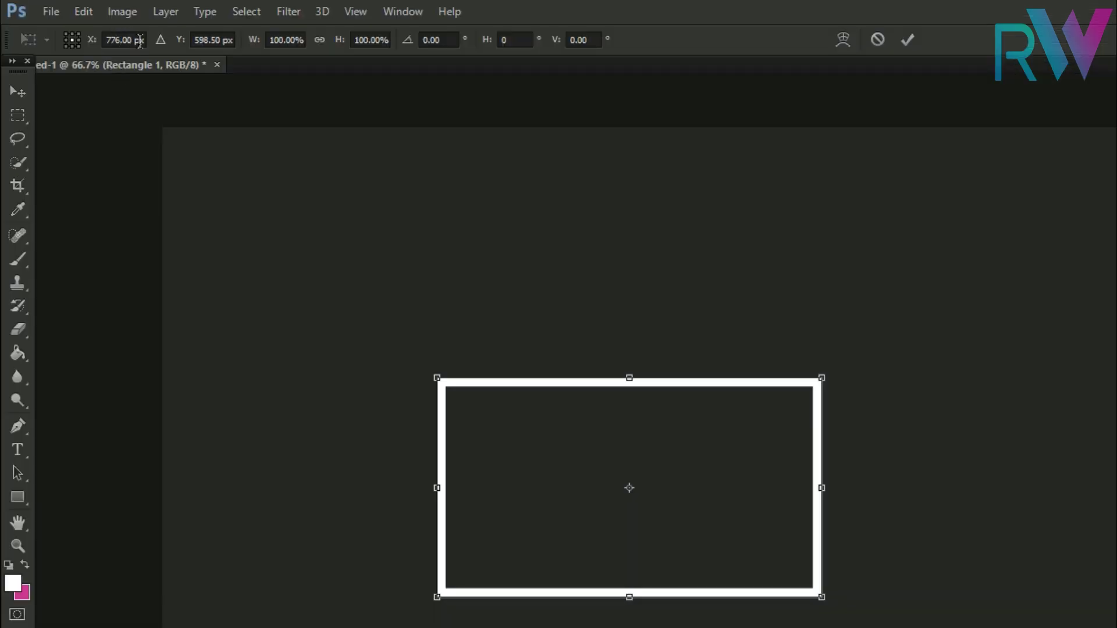
pyautogui.doubleClick(134, 39)
pyautogui.write('375')
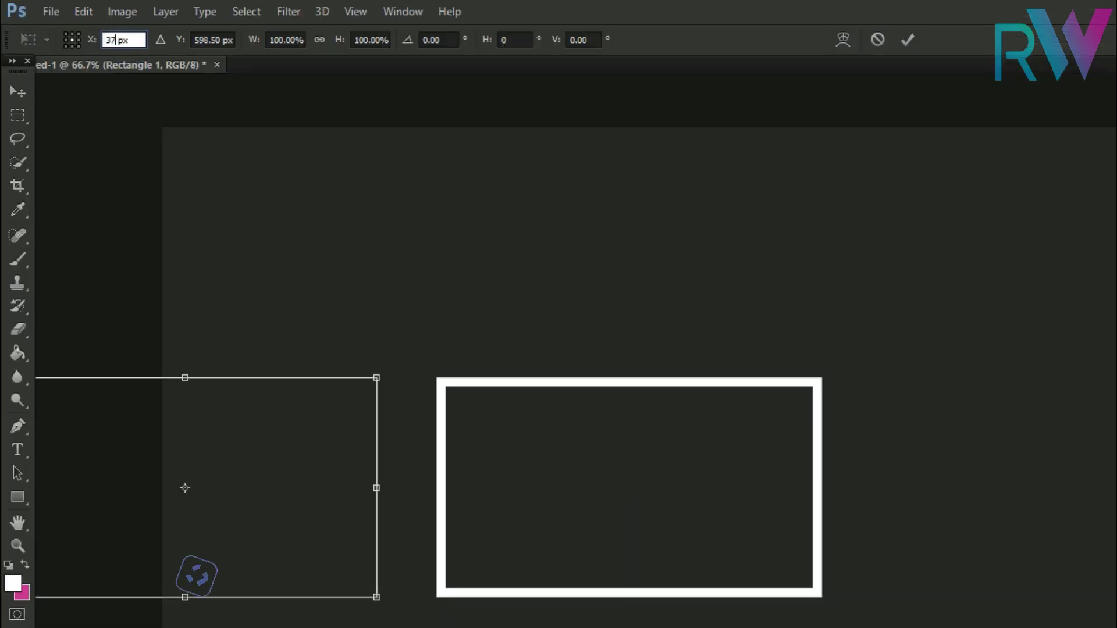
pyautogui.doubleClick(220, 40)
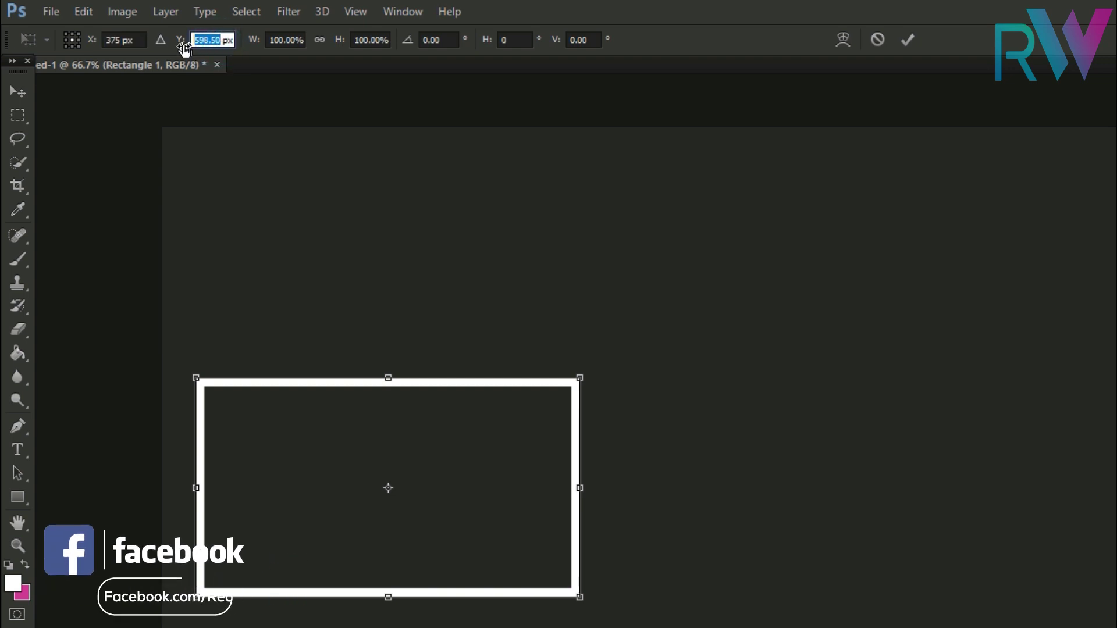
pyautogui.write('509.5')
pyautogui.press('Return')
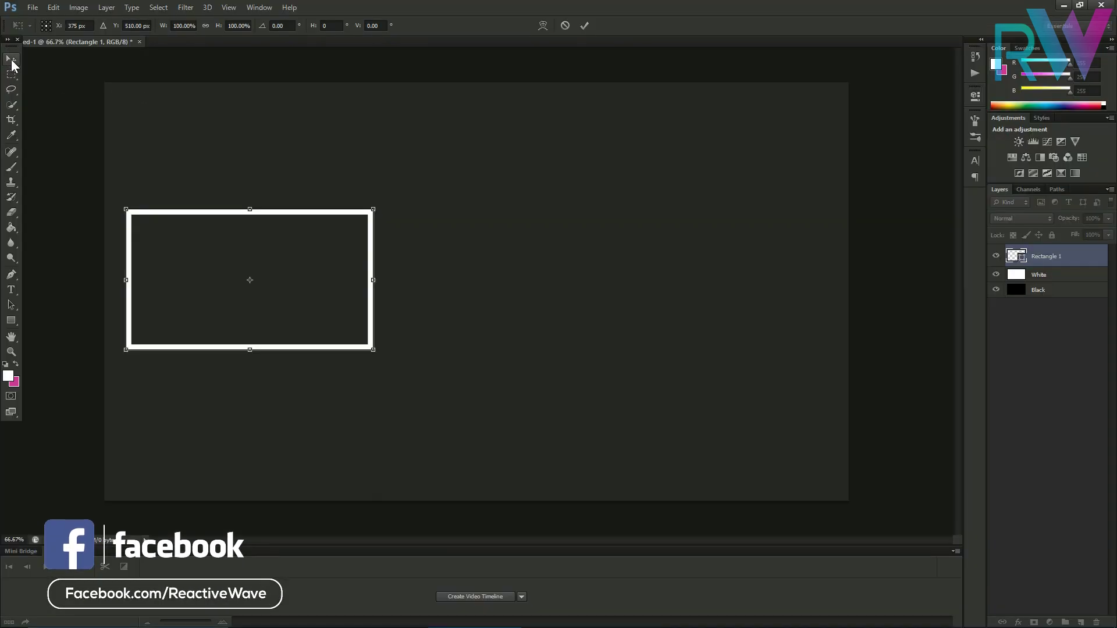
pyautogui.click(12, 60)
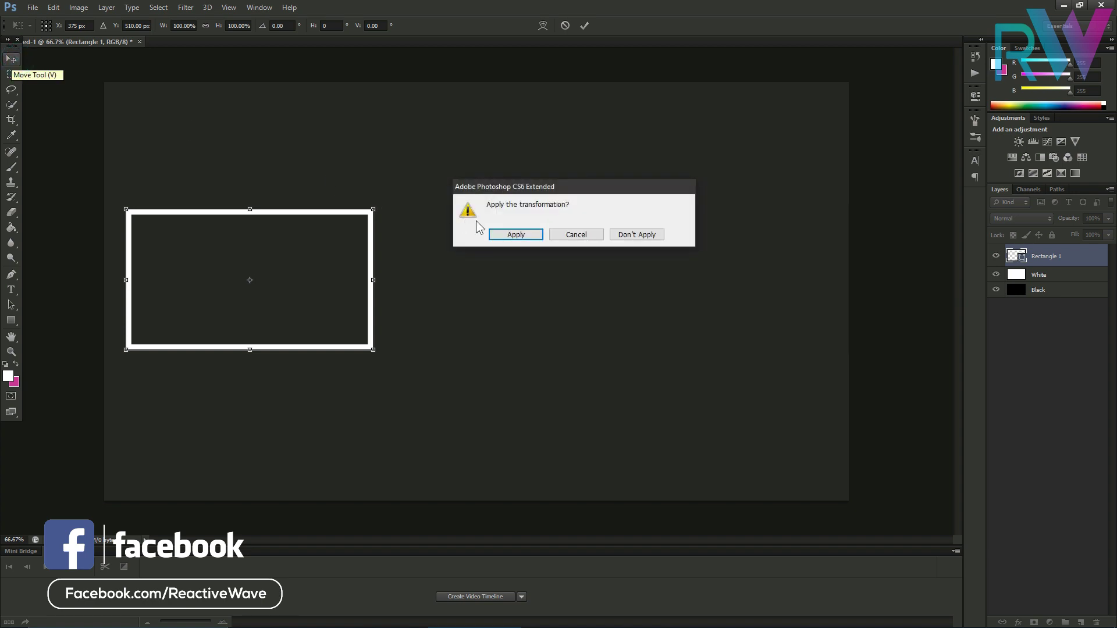
pyautogui.click(500, 228)
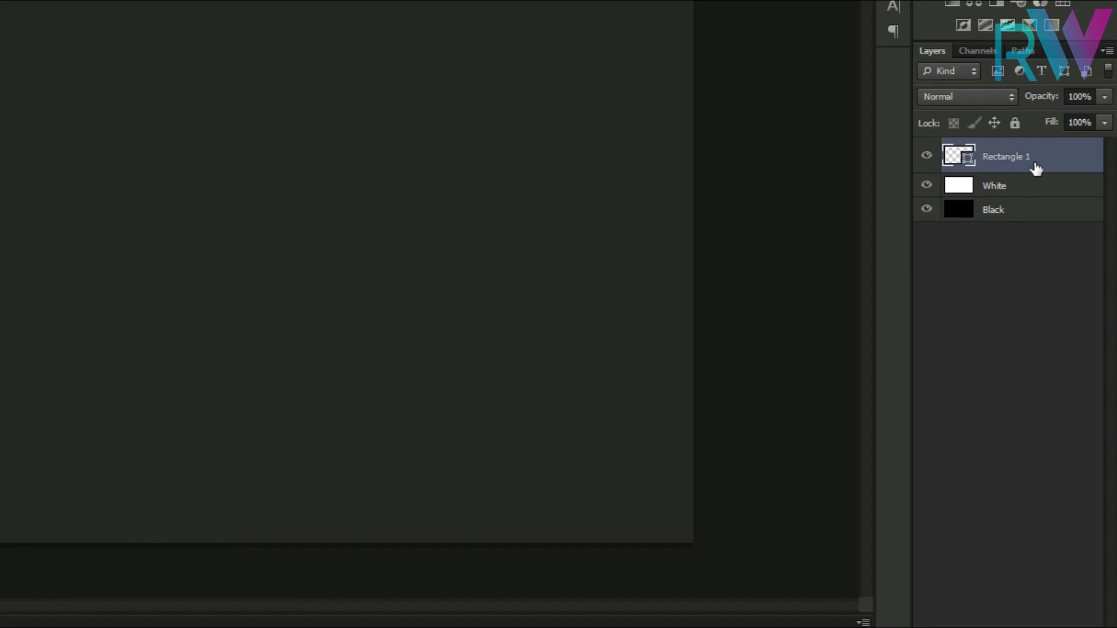
# Step: Duplicate the Rectangle 1 layer as Right Rectangle and select the duplicate
pyautogui.rightClick(1037, 158)
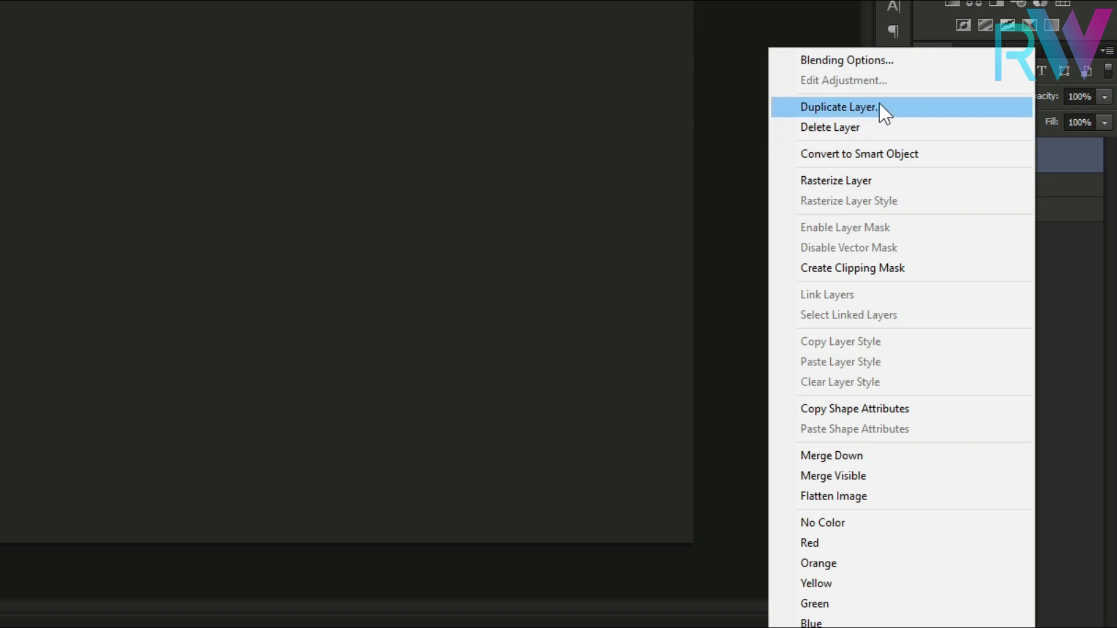
pyautogui.click(859, 107)
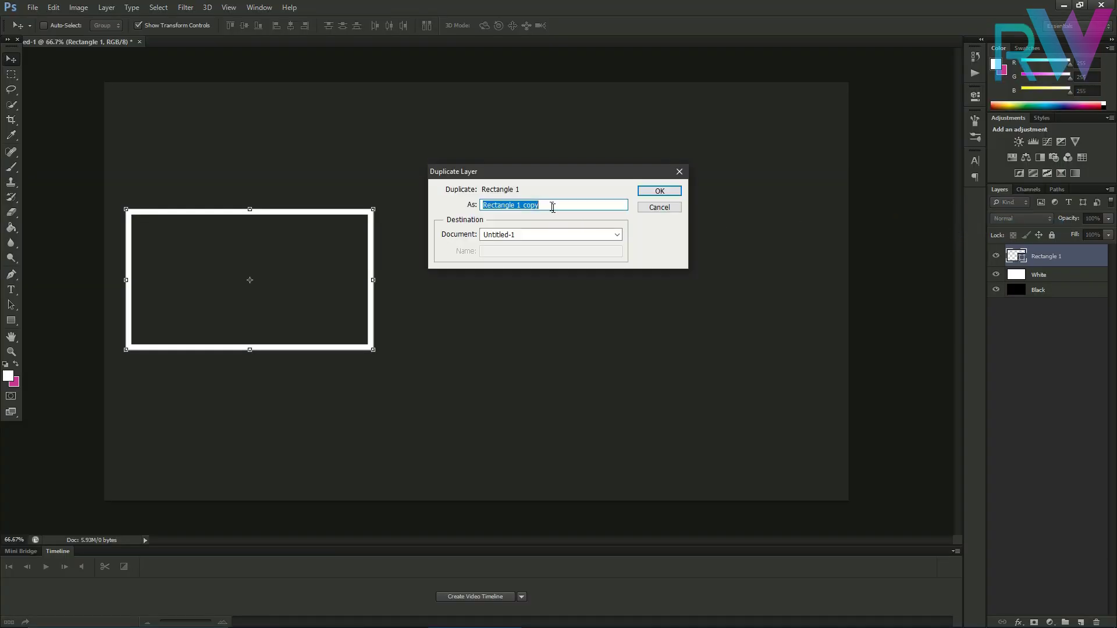
pyautogui.write('Right')
pyautogui.press('Return')
pyautogui.click(1064, 258)
pyautogui.click(1065, 258)
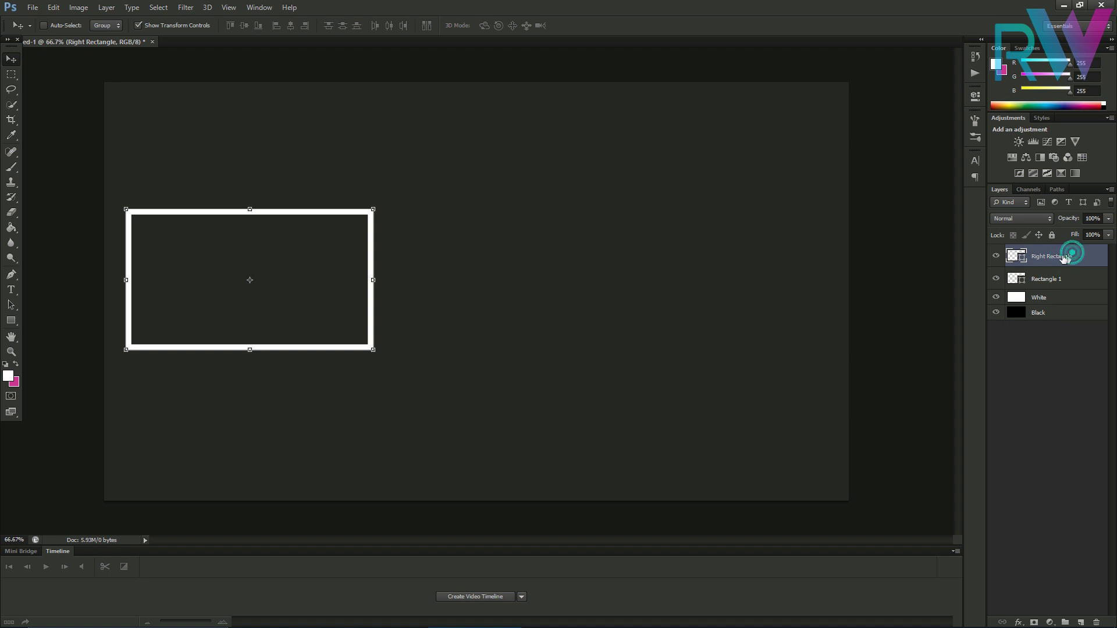
# Step: Free-transform the Right Rectangle to position X 1546 px and apply the transformation
pyautogui.hotkey('ctrl', 't')
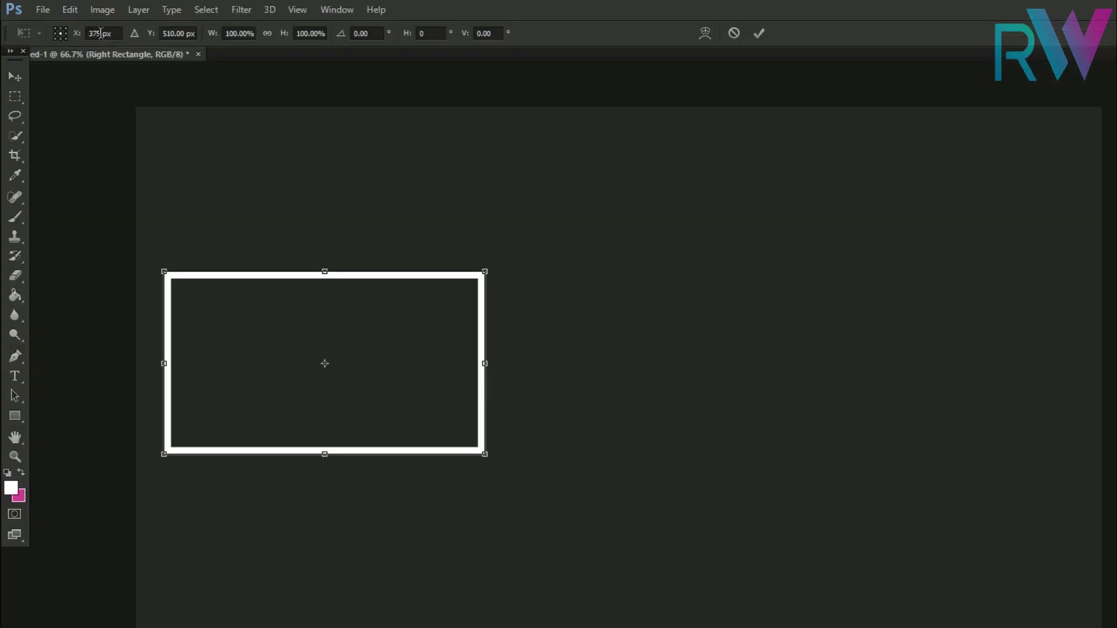
pyautogui.click(76, 26)
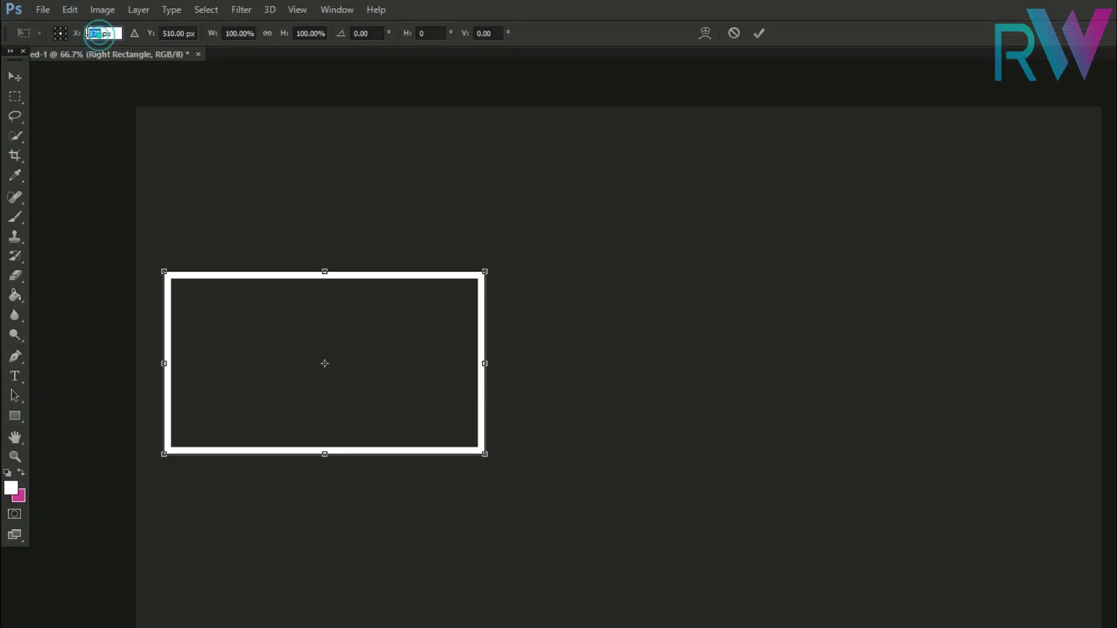
pyautogui.write('01545.5')
pyautogui.press('Return')
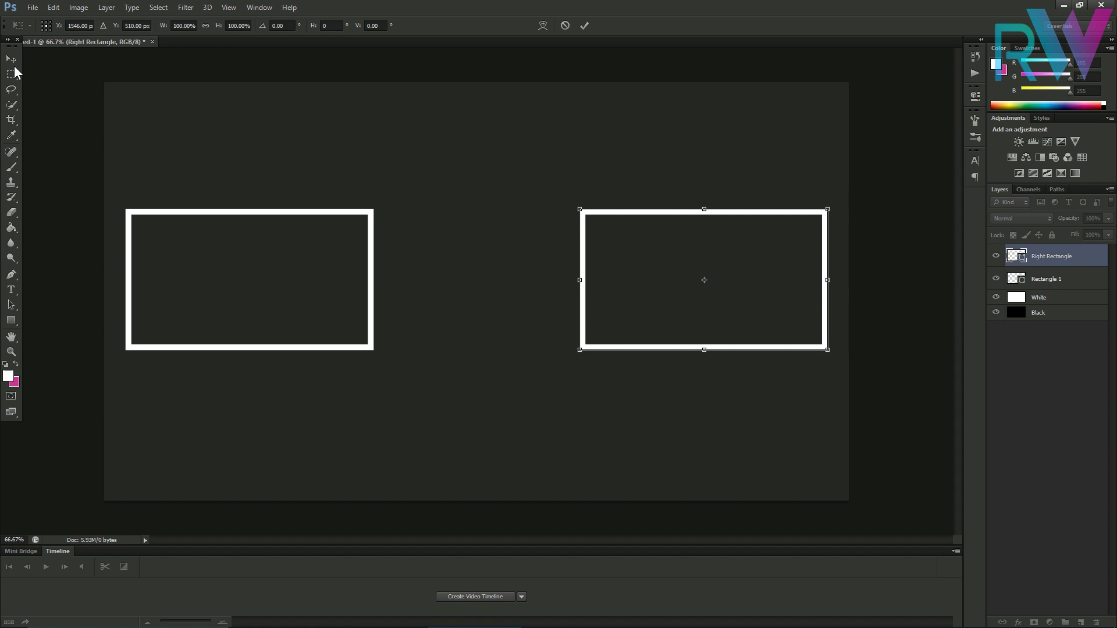
pyautogui.click(11, 59)
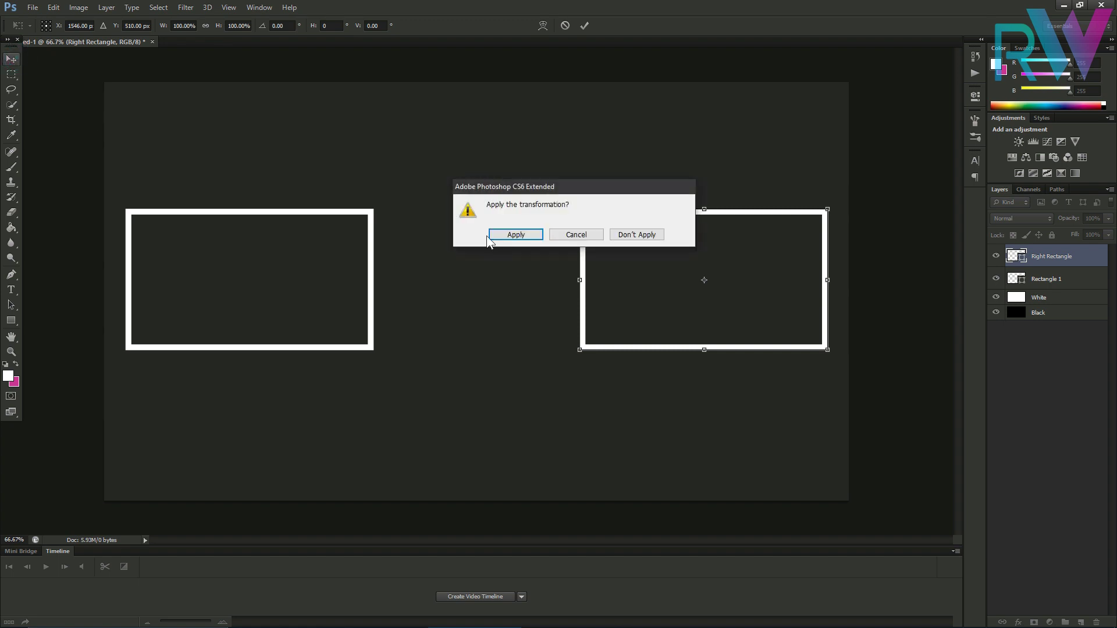
pyautogui.click(511, 232)
# Step: Rename the Rectangle 1 layer as Left Rectangle and deselect all layers
pyautogui.doubleClick(1047, 279)
pyautogui.write('Left')
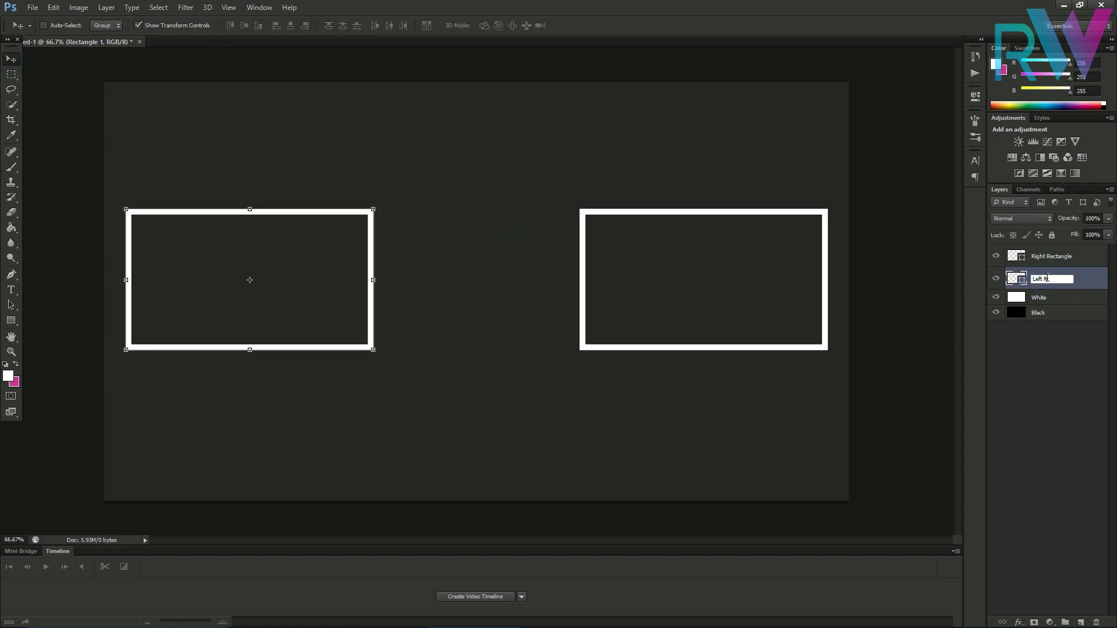
pyautogui.press('Return')
pyautogui.click(1060, 337)
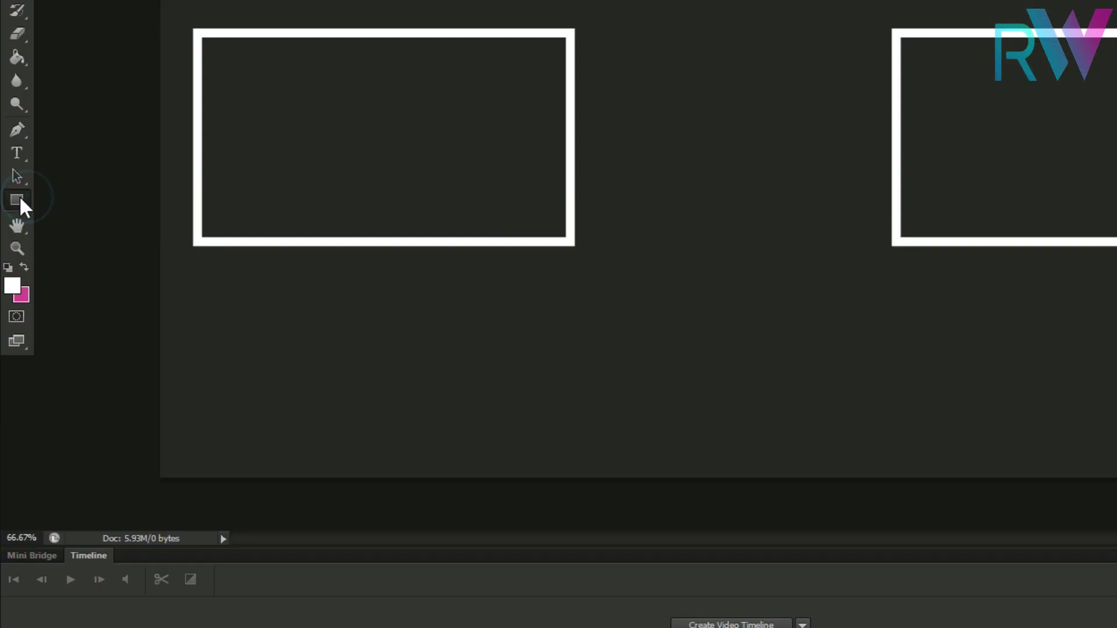
# Step: Create a three-sided polygon with a width of 80 px and a height of 105 px between the two rectangles
pyautogui.click(19, 198)
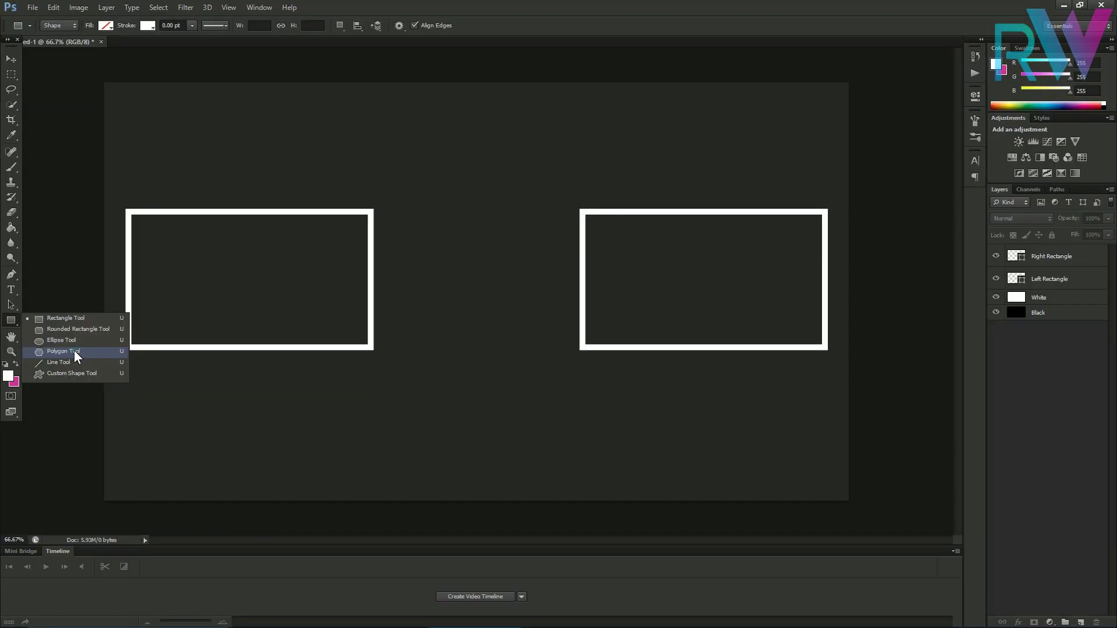
pyautogui.click(113, 244)
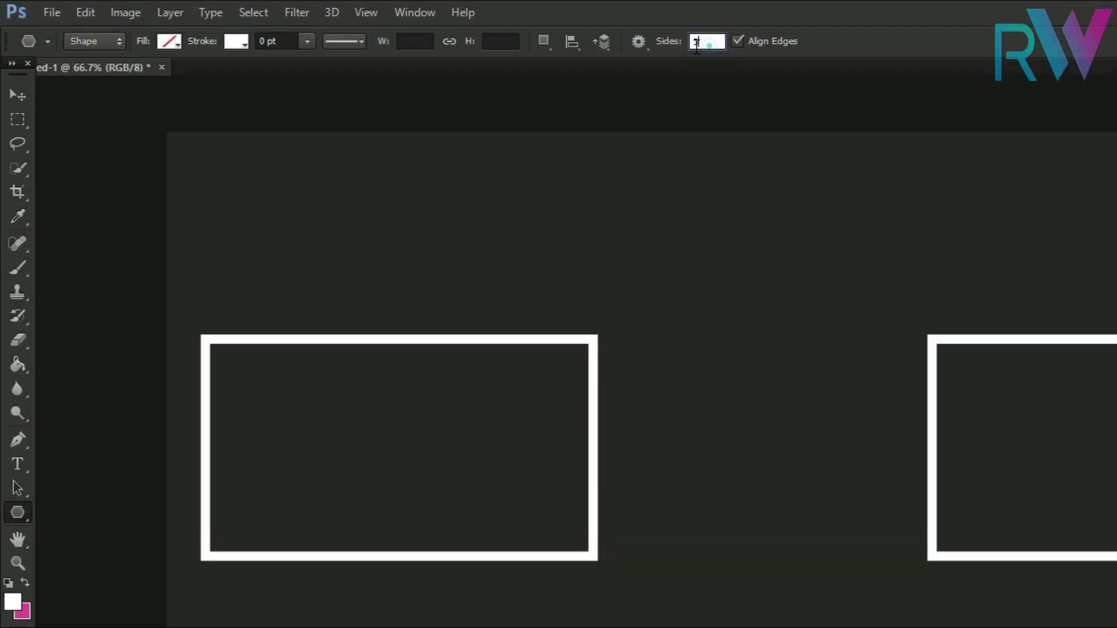
pyautogui.click(440, 25)
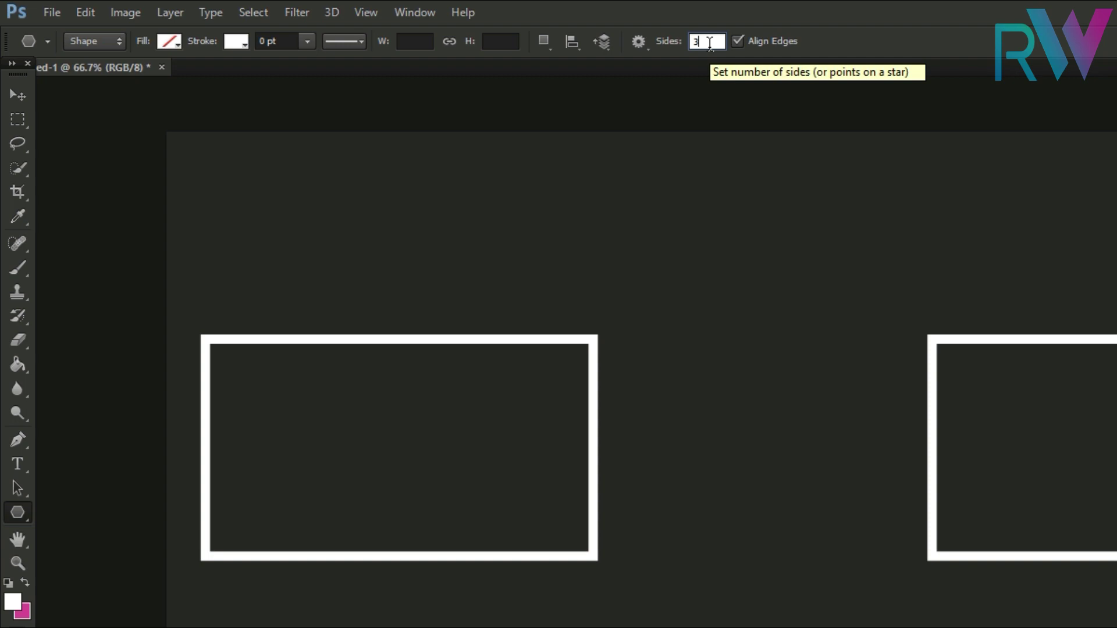
pyautogui.press('BackSpace')
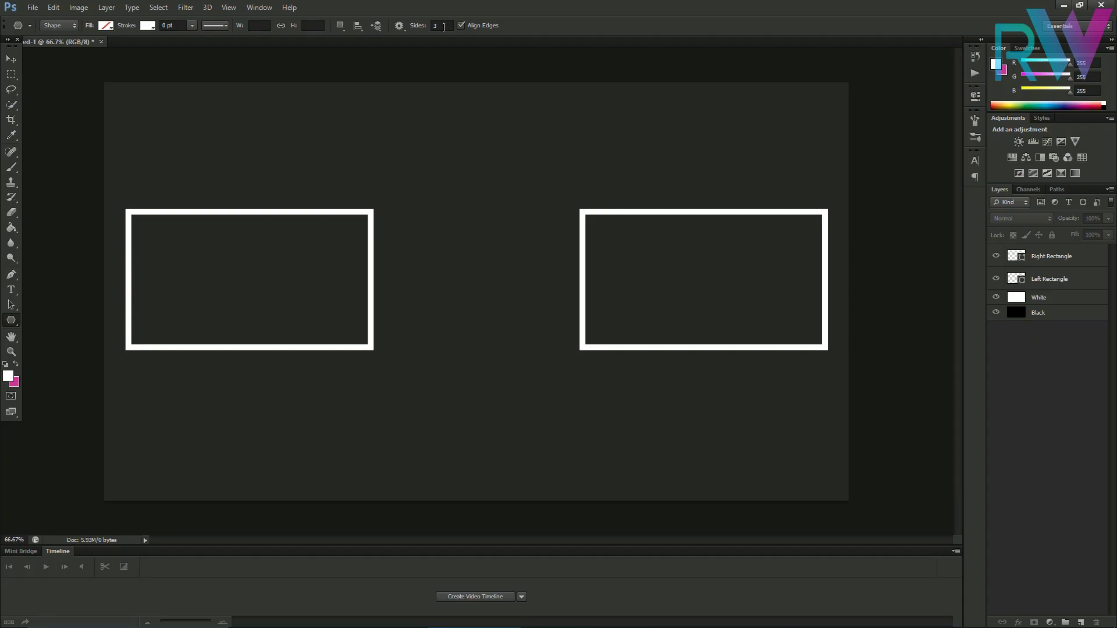
pyautogui.doubleClick(437, 237)
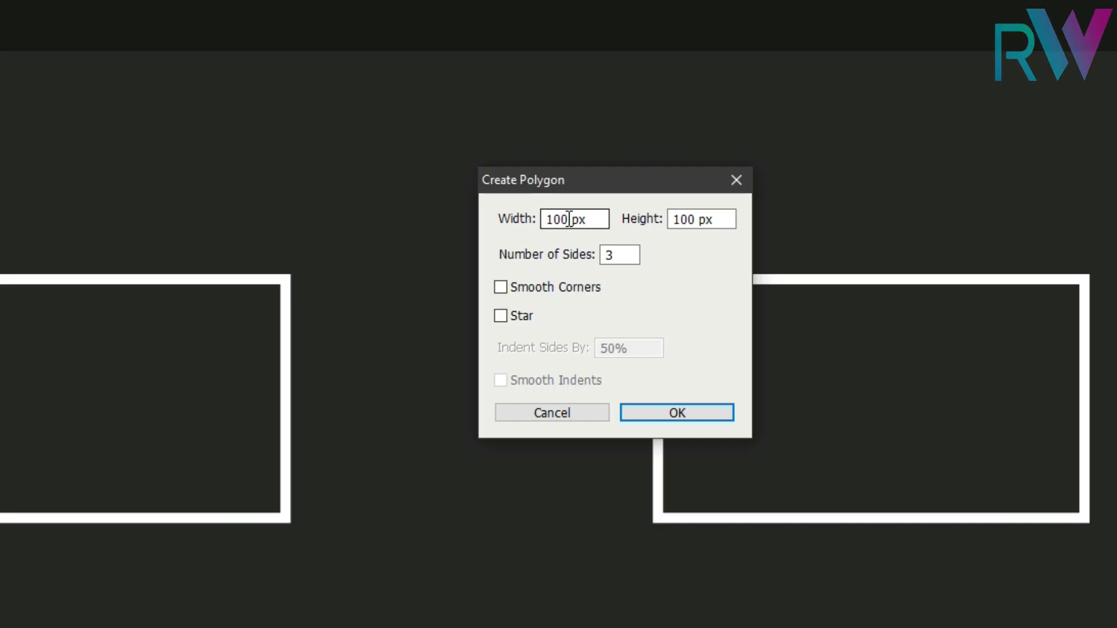
pyautogui.doubleClick(516, 178)
pyautogui.write('80')
pyautogui.click(697, 219)
pyautogui.press('BackSpace')
pyautogui.write('5')
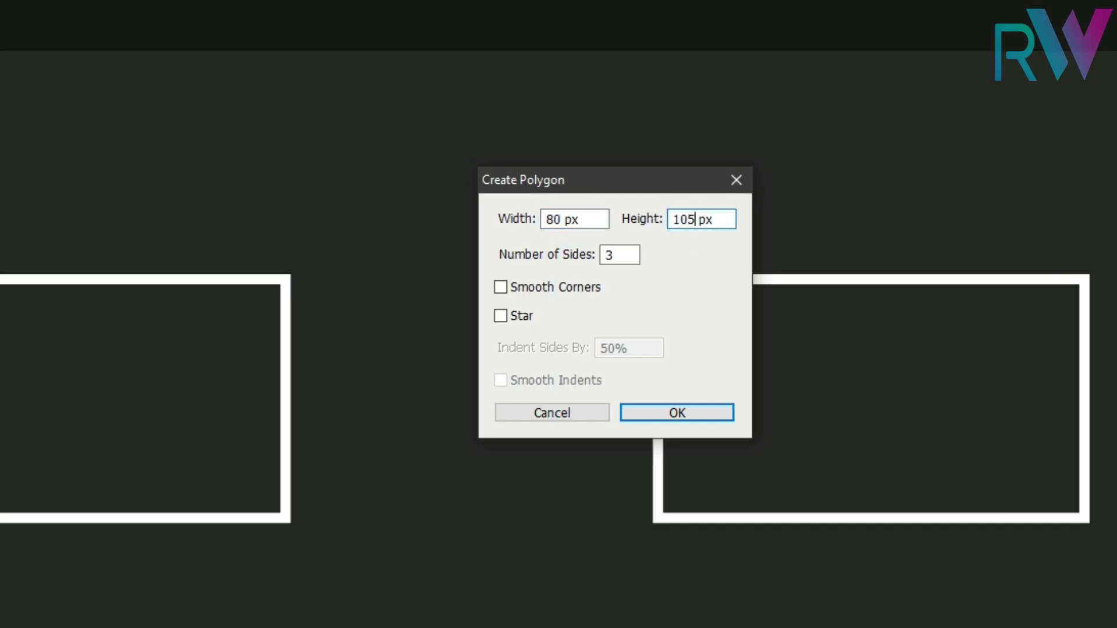
pyautogui.click(686, 410)
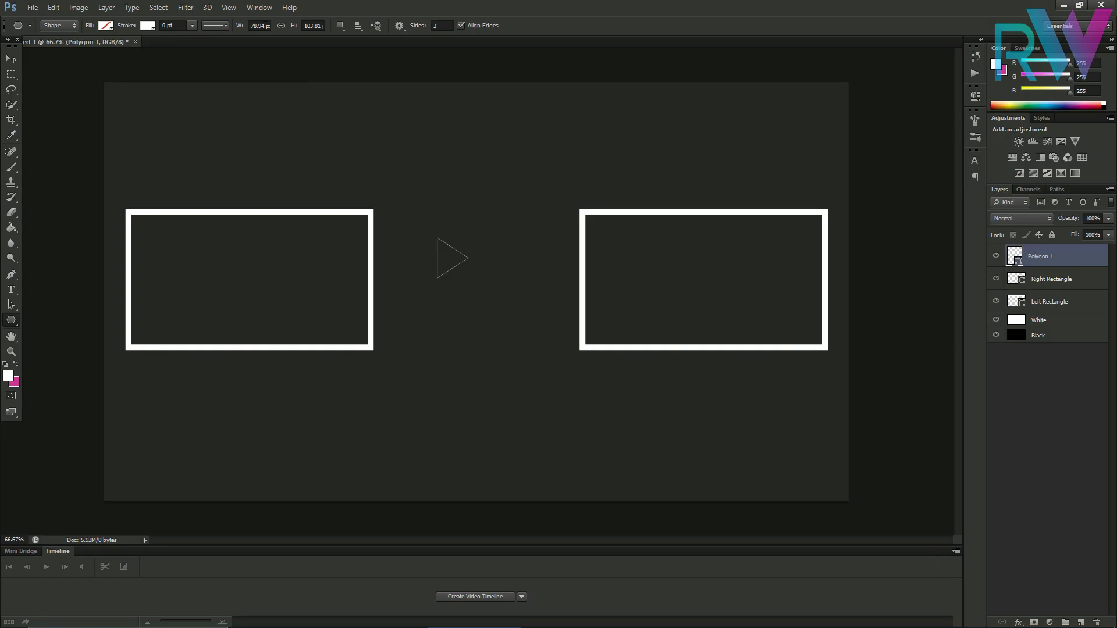
# Step: Resize the triangle to a width of 75 px and a height of 105 px
pyautogui.click(264, 25)
pyautogui.write('75')
pyautogui.press('Tab')
pyautogui.write('105')
pyautogui.press('Return')
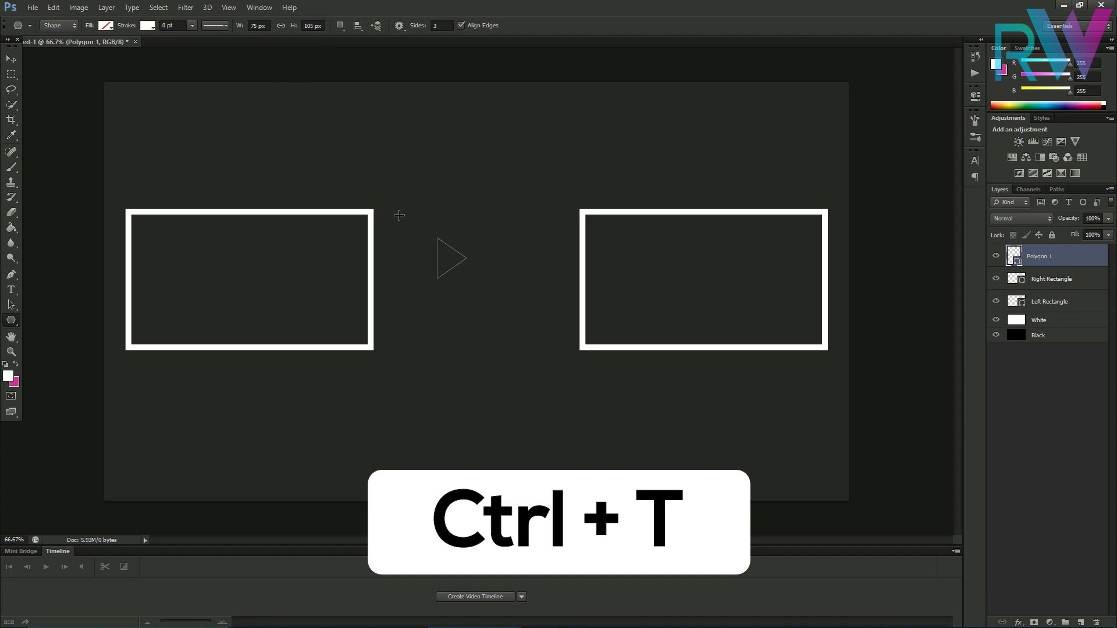
# Step: Free-transform the triangle to position X 960 px, Y 721.5 px
pyautogui.hotkey('ctrl', 't')
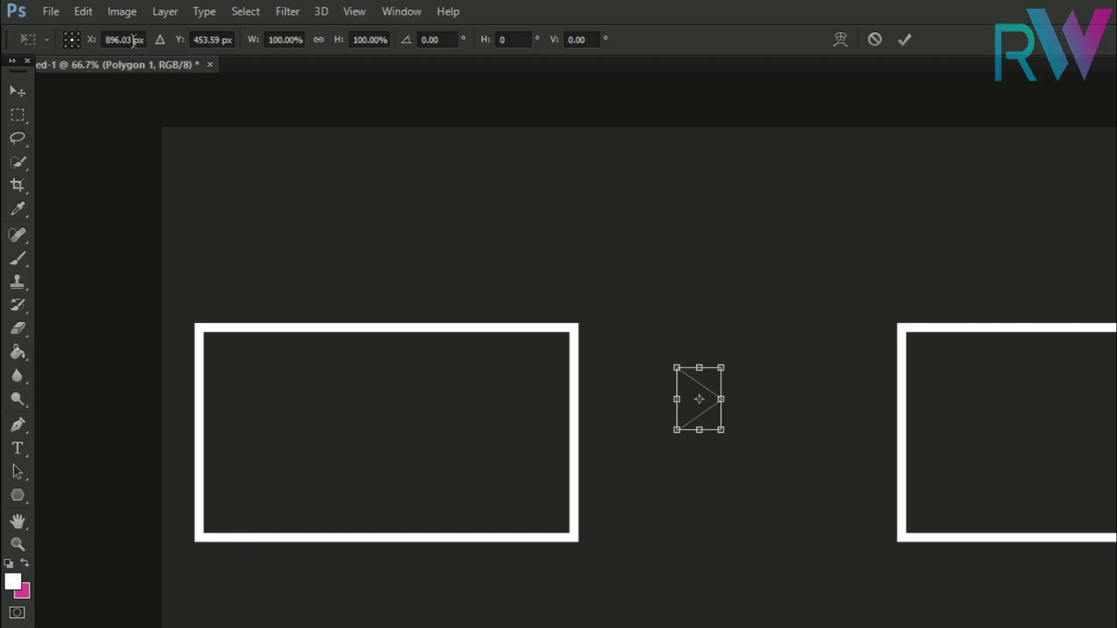
pyautogui.doubleClick(134, 41)
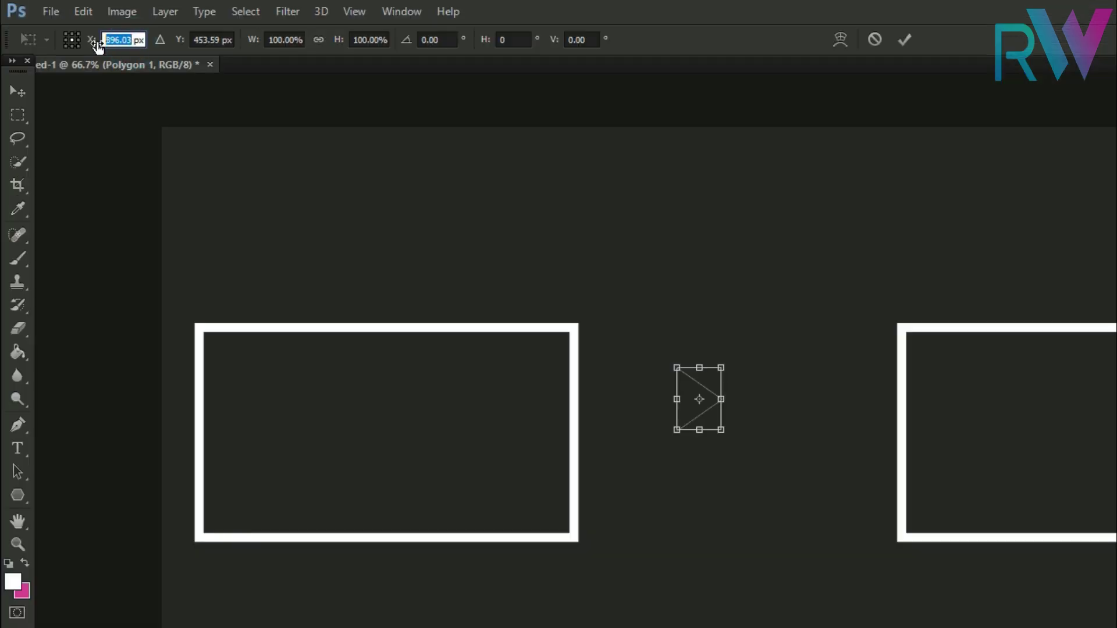
pyautogui.write('960')
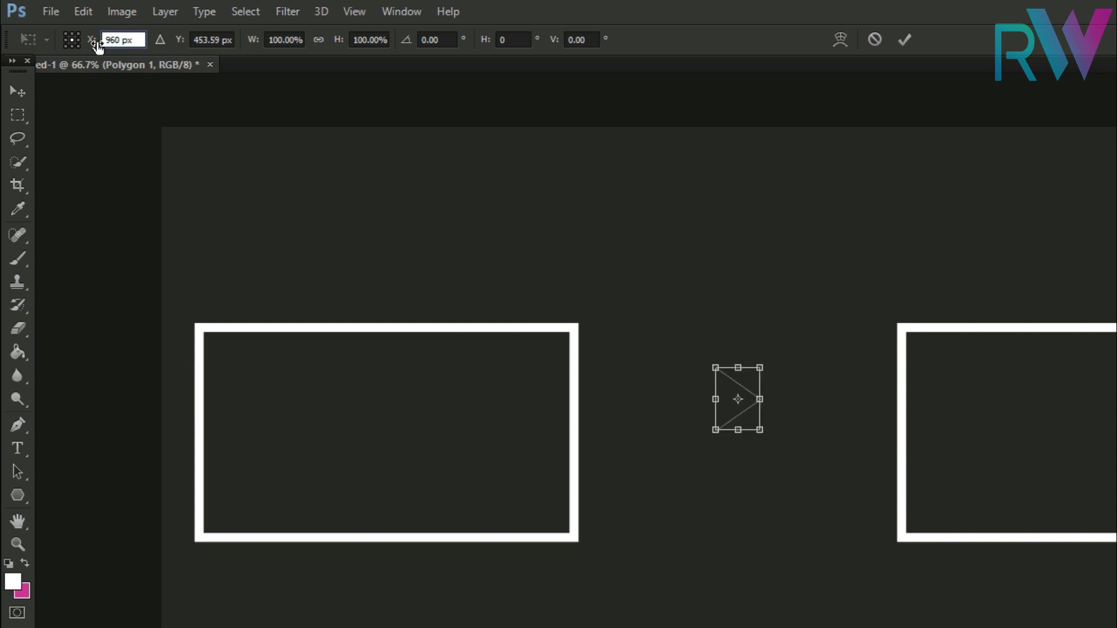
pyautogui.doubleClick(222, 41)
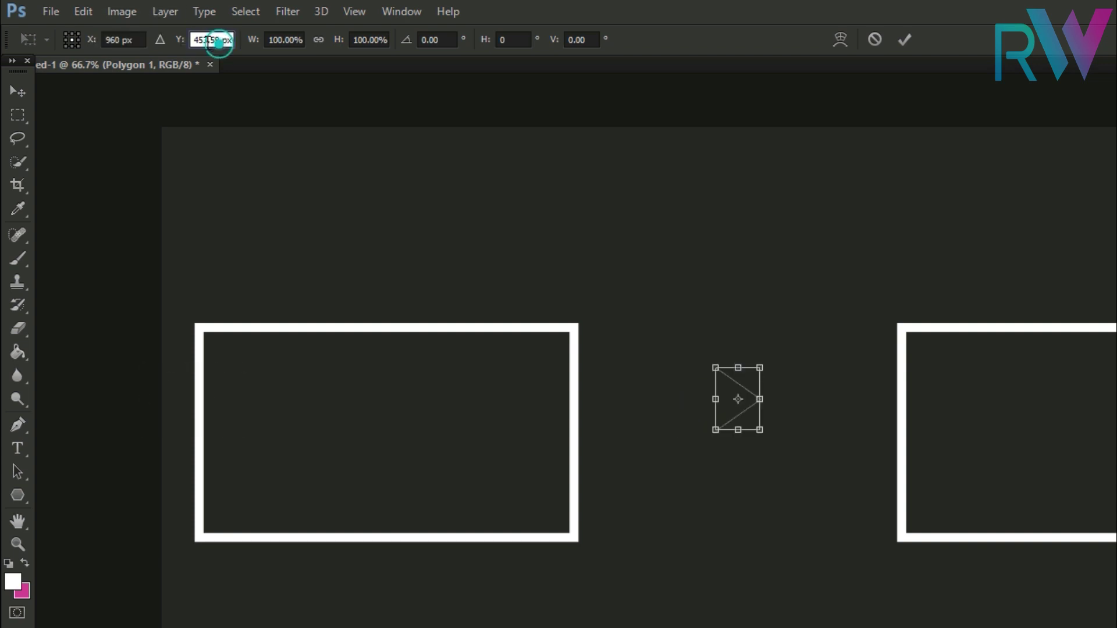
pyautogui.write('721.5')
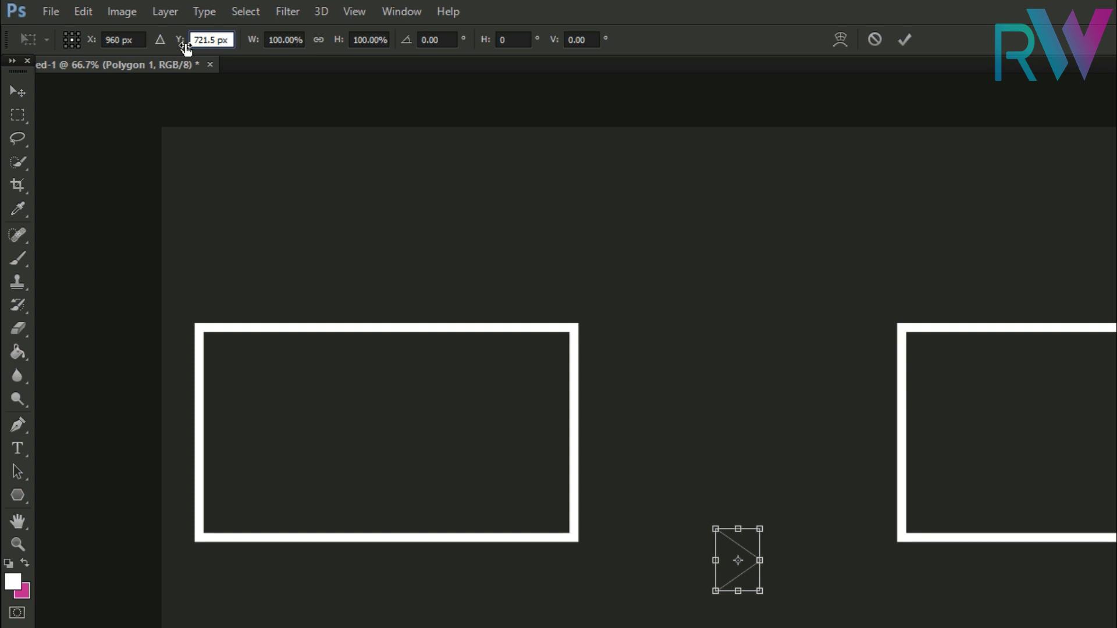
pyautogui.press('Return')
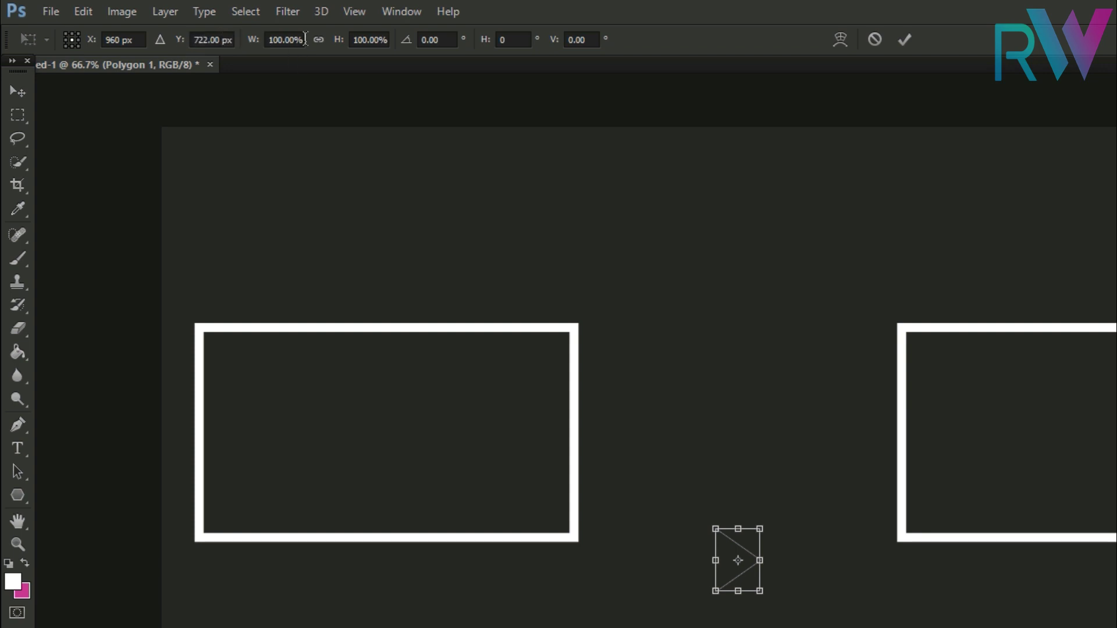
# Step: Rotate the triangle by -90° so that it points upward and apply the transformation
pyautogui.doubleClick(436, 39)
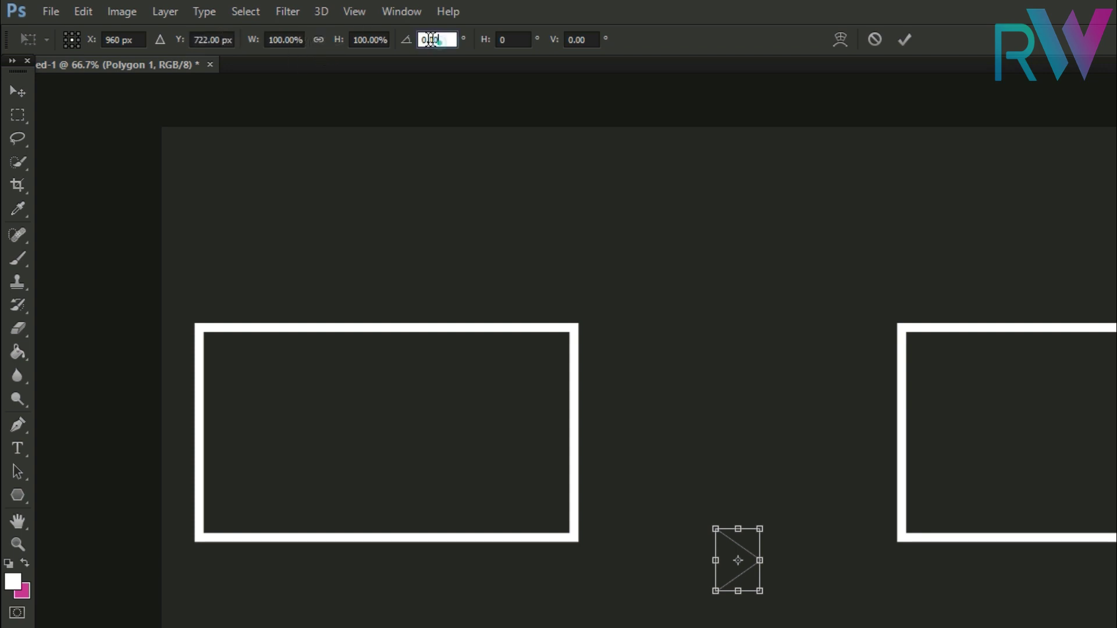
pyautogui.write('-90')
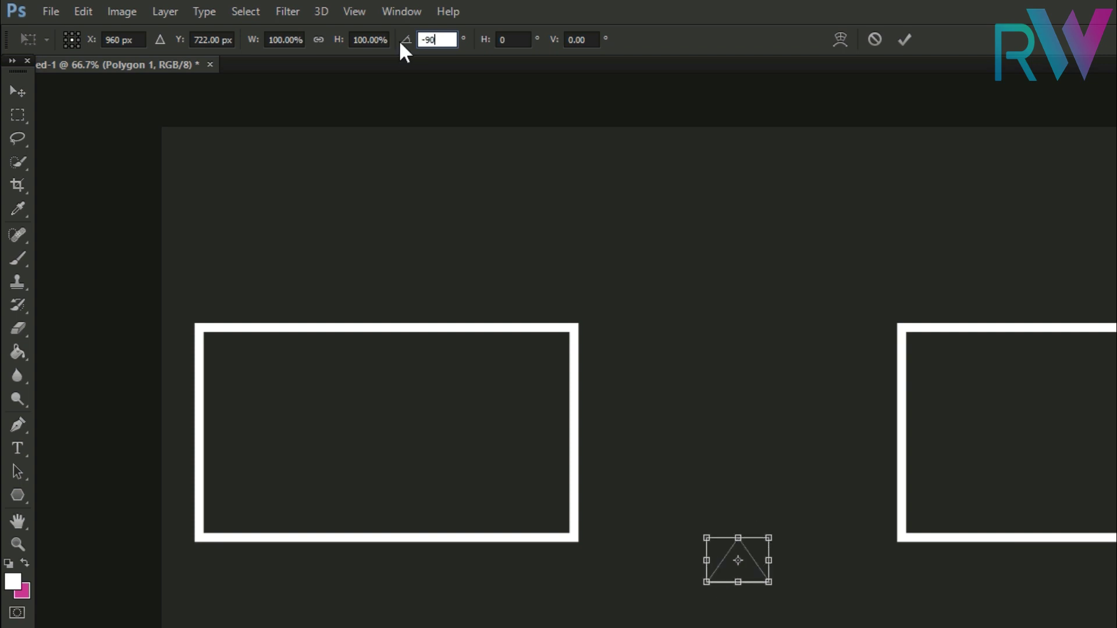
pyautogui.press('Return')
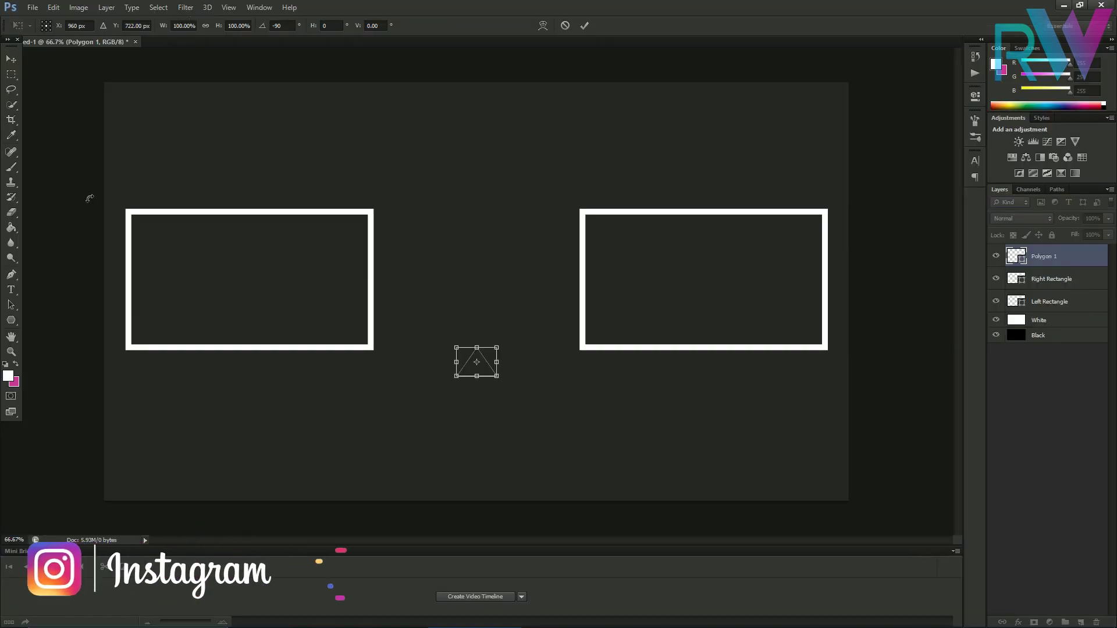
pyautogui.click(12, 320)
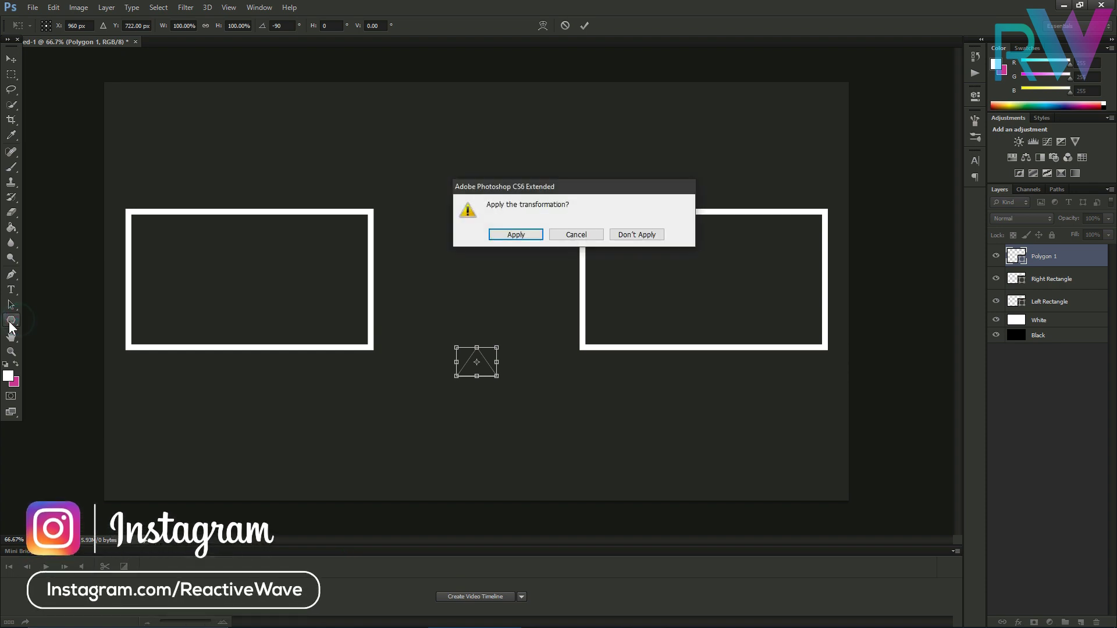
pyautogui.click(519, 235)
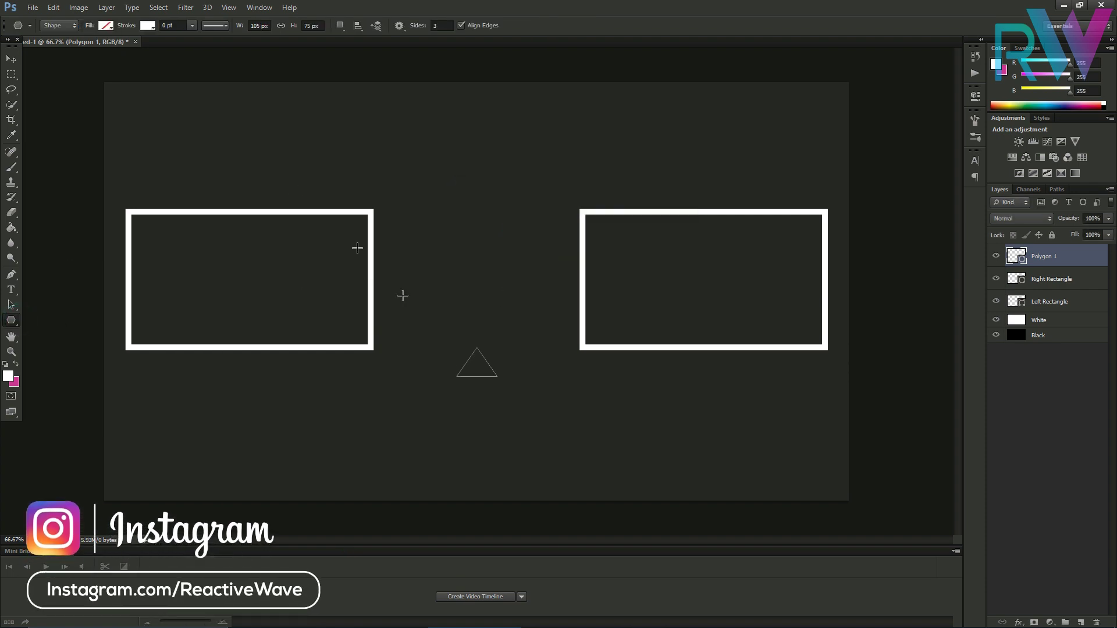
# Step: Remove the triangle's stroke and fill it with white
pyautogui.click(145, 26)
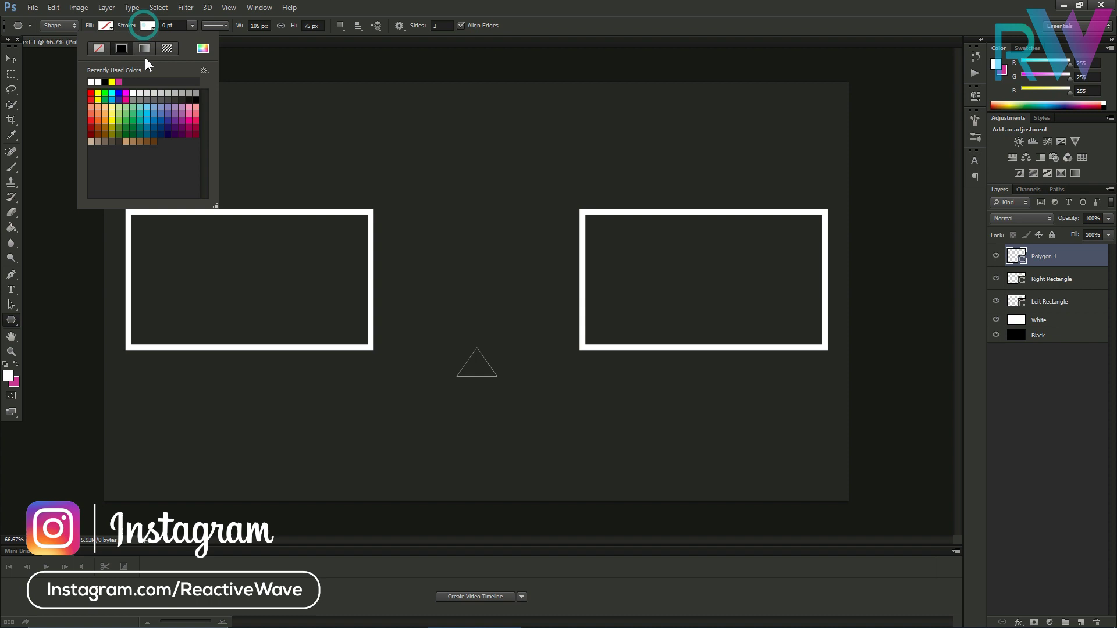
pyautogui.click(99, 50)
pyautogui.click(105, 26)
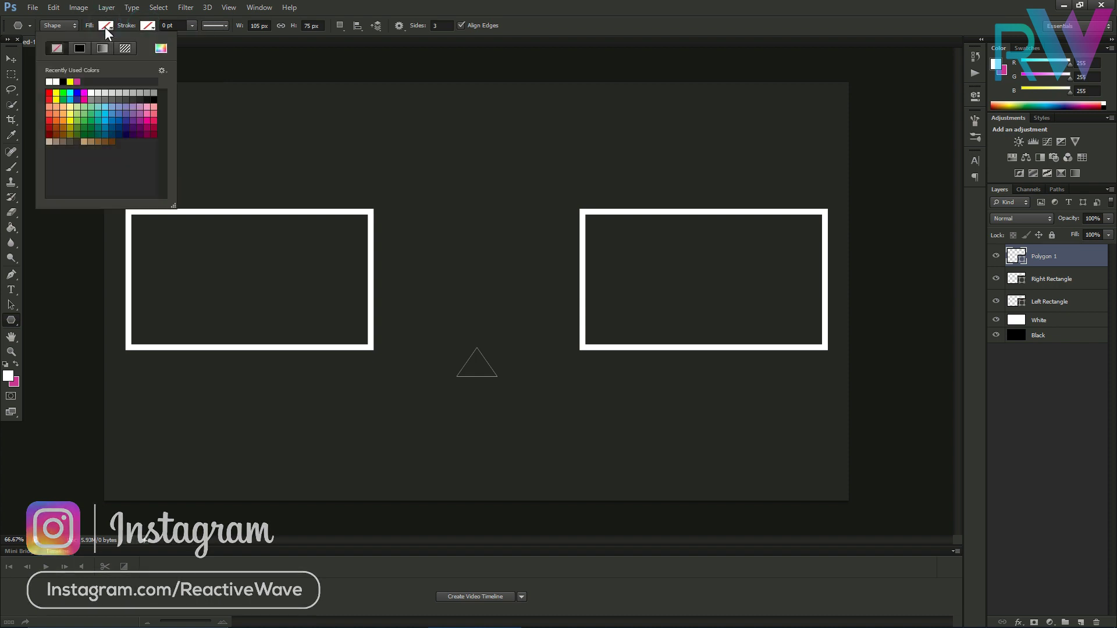
pyautogui.click(56, 81)
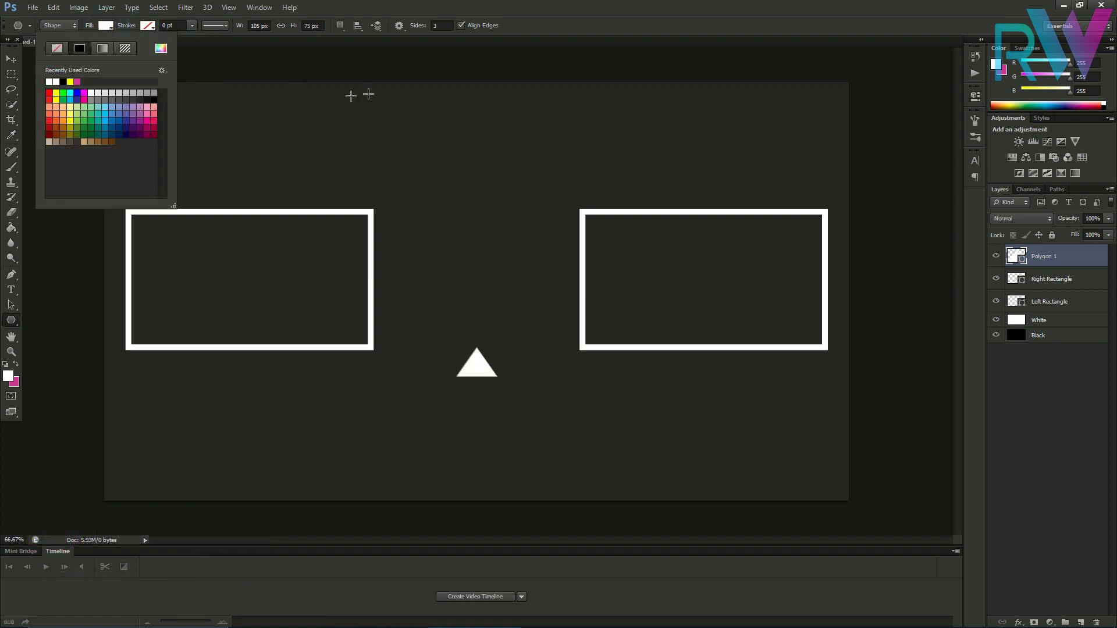
pyautogui.click(11, 59)
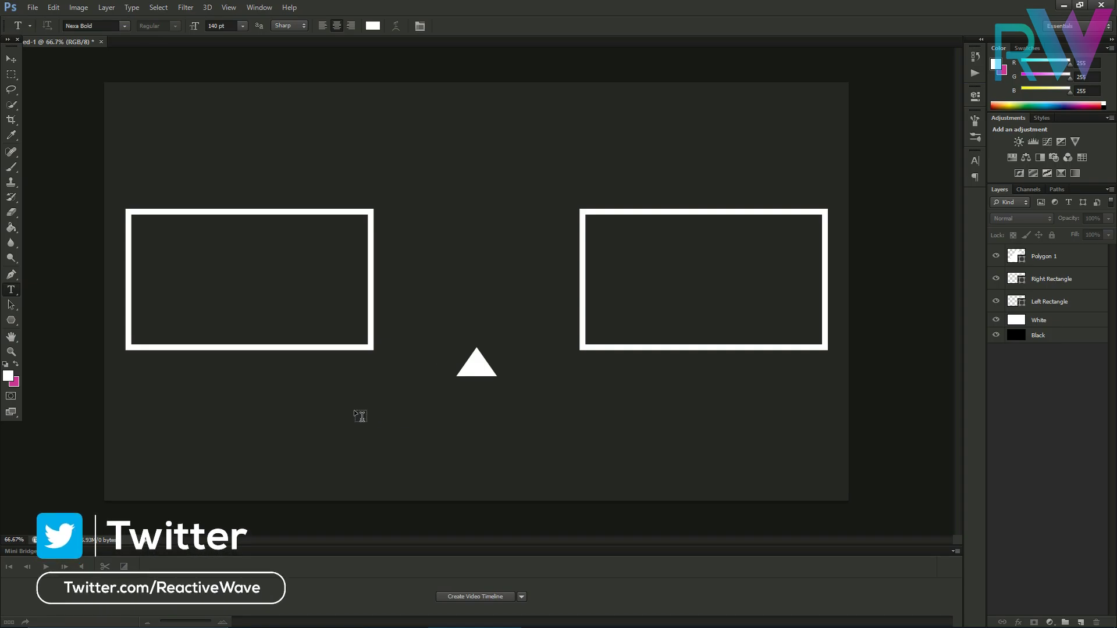
# Step: Add the text "SUBSCRIBE TO MY CHANNEL" on the canvas below the left rectangle
pyautogui.click(355, 410)
pyautogui.write('SUBS')
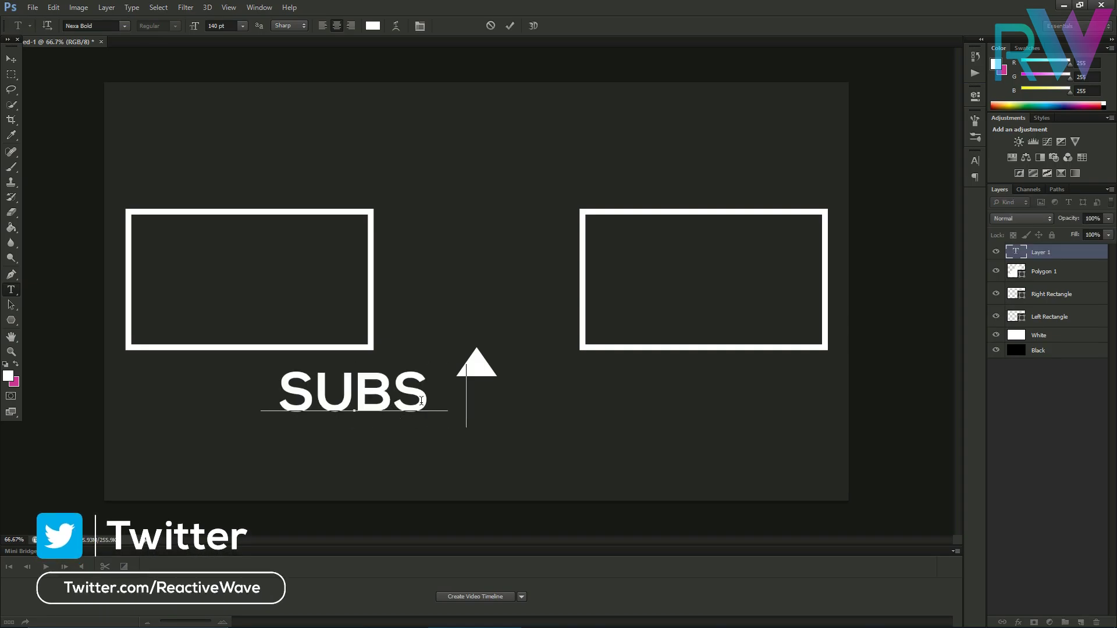
pyautogui.write('CRIBE TO MY CHANNE<L')
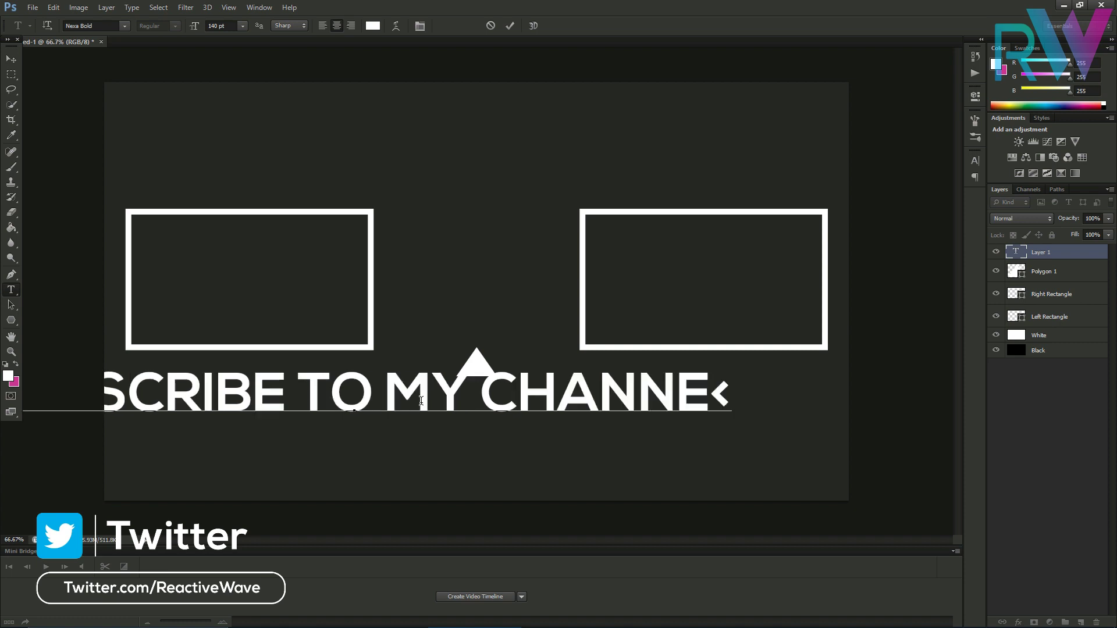
pyautogui.press('BackSpace')
pyautogui.press('BackSpace')
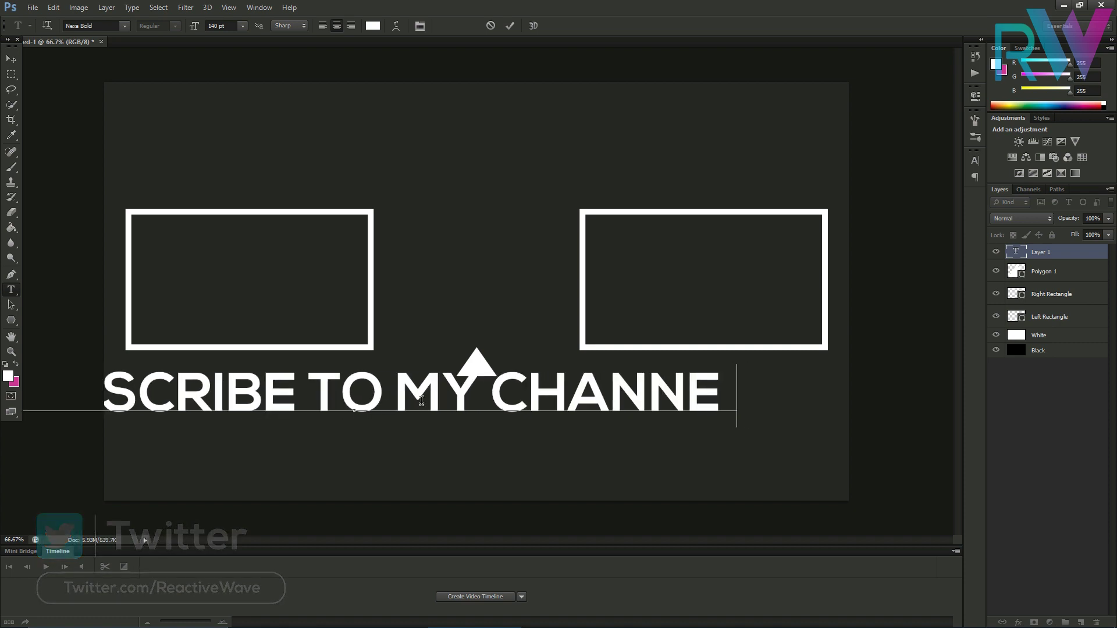
pyautogui.write('L')
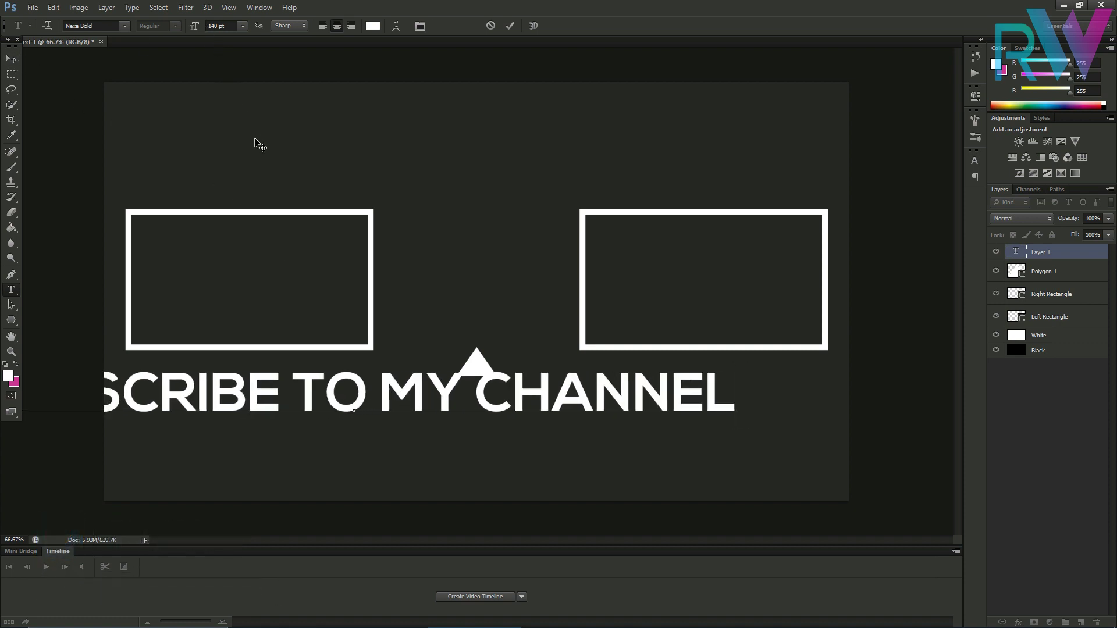
# Step: Set the font size of the whole "SUBSCRIBE TO MY CHANNEL" text to 60 pt
pyautogui.hotkey('ctrl', 'a')
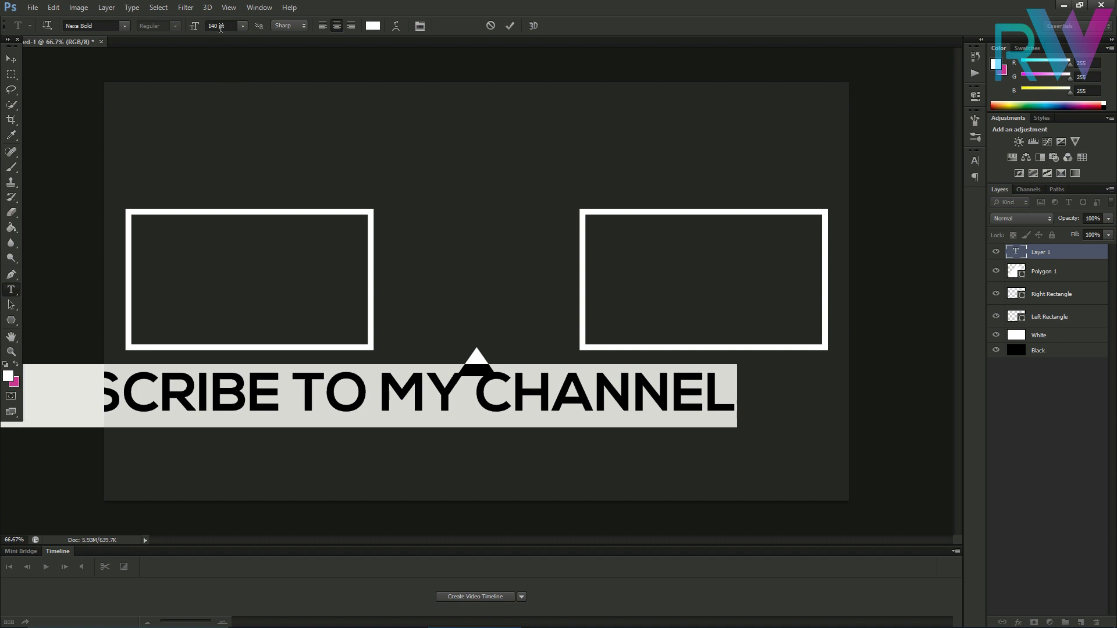
pyautogui.doubleClick(218, 27)
pyautogui.write('60')
pyautogui.press('Return')
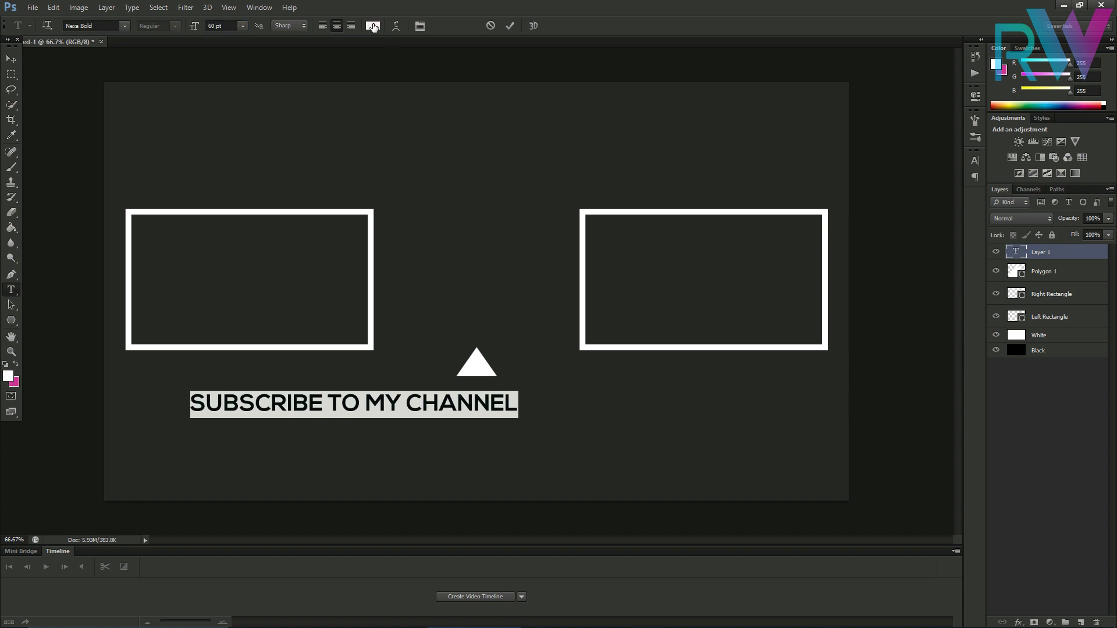
# Step: Change the colour of the "SUBSCRIBE TO MY CHANNEL" text to pure white and finish editing the text
pyautogui.click(373, 27)
pyautogui.click(569, 402)
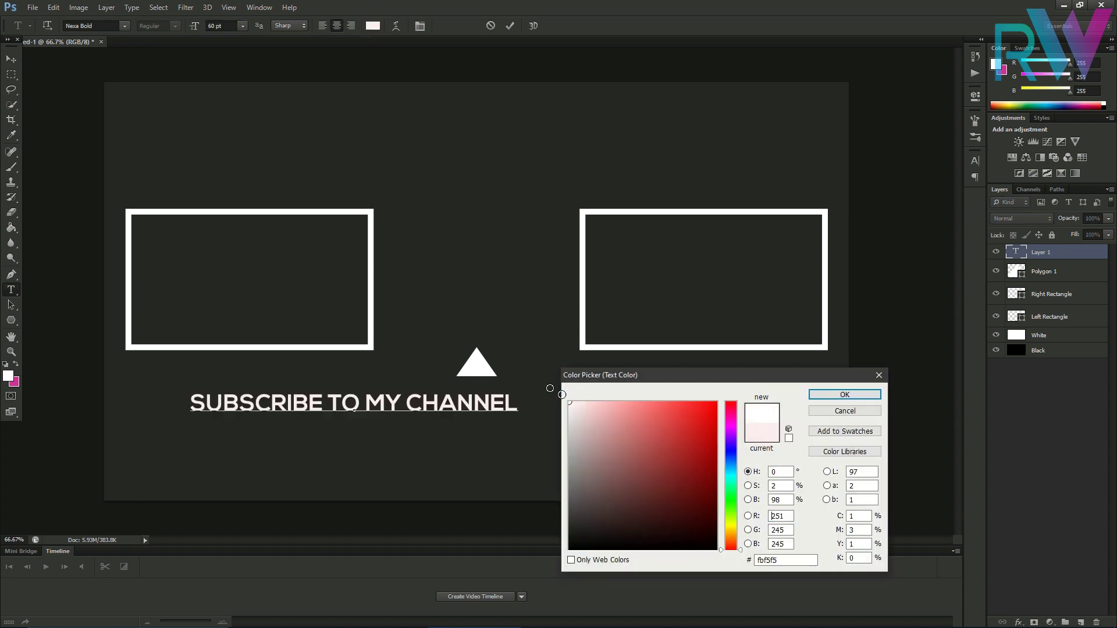
pyautogui.click(834, 395)
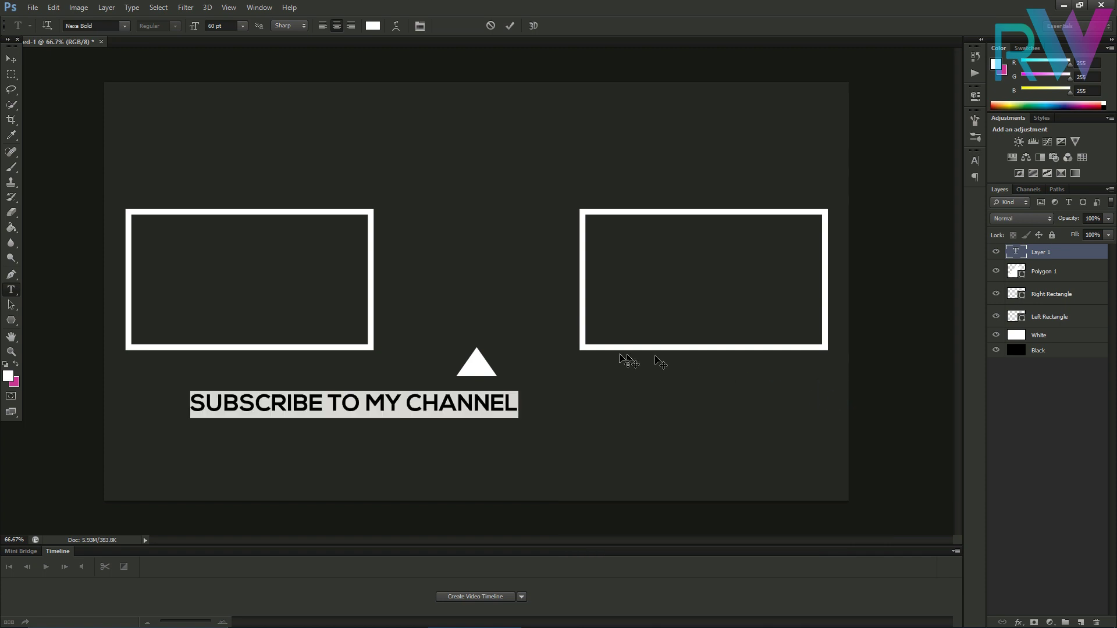
pyautogui.click(11, 58)
# Step: Move the "SUBSCRIBE TO MY CHANNEL" text to X 960 px and Y 801 px with Free Transform and apply the transformation
pyautogui.hotkey('ctrl', 't')
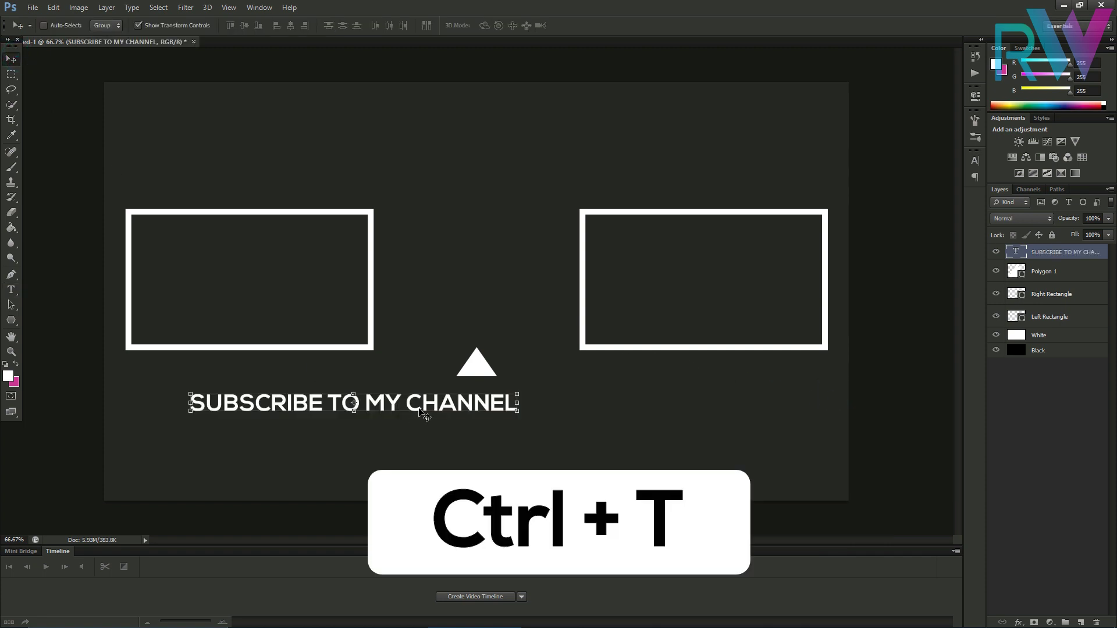
pyautogui.hotkey('ctrl', 't')
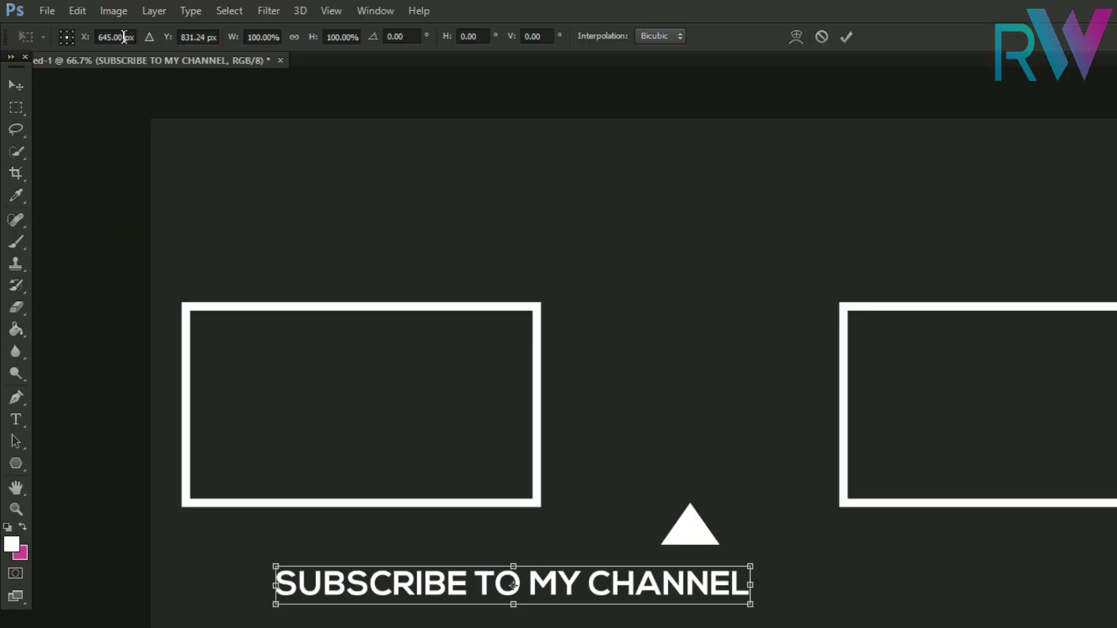
pyautogui.click(82, 26)
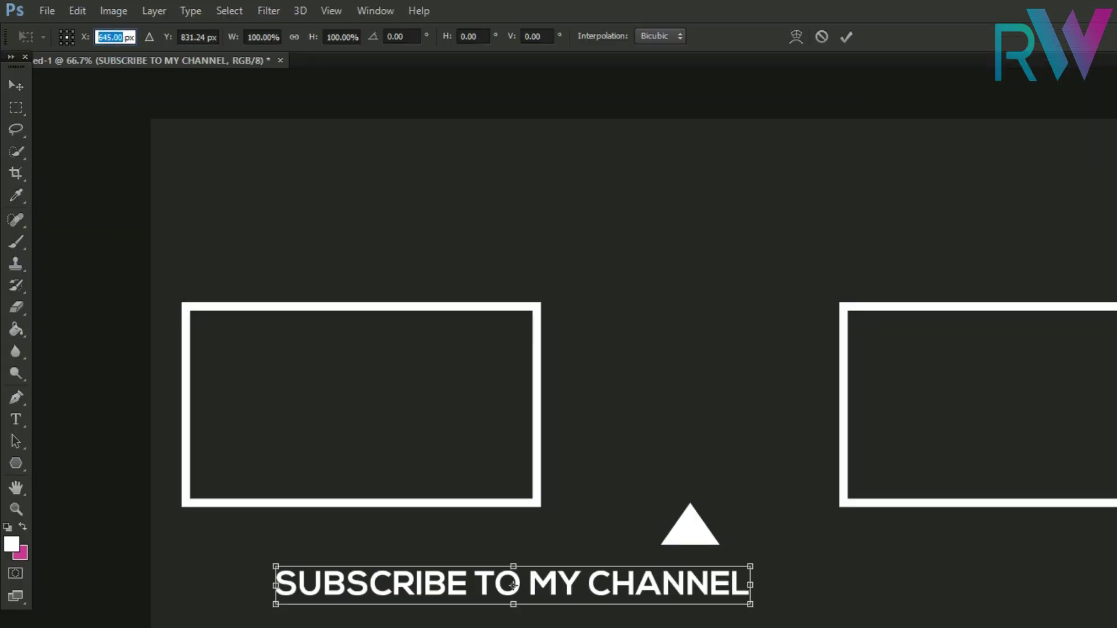
pyautogui.write('960')
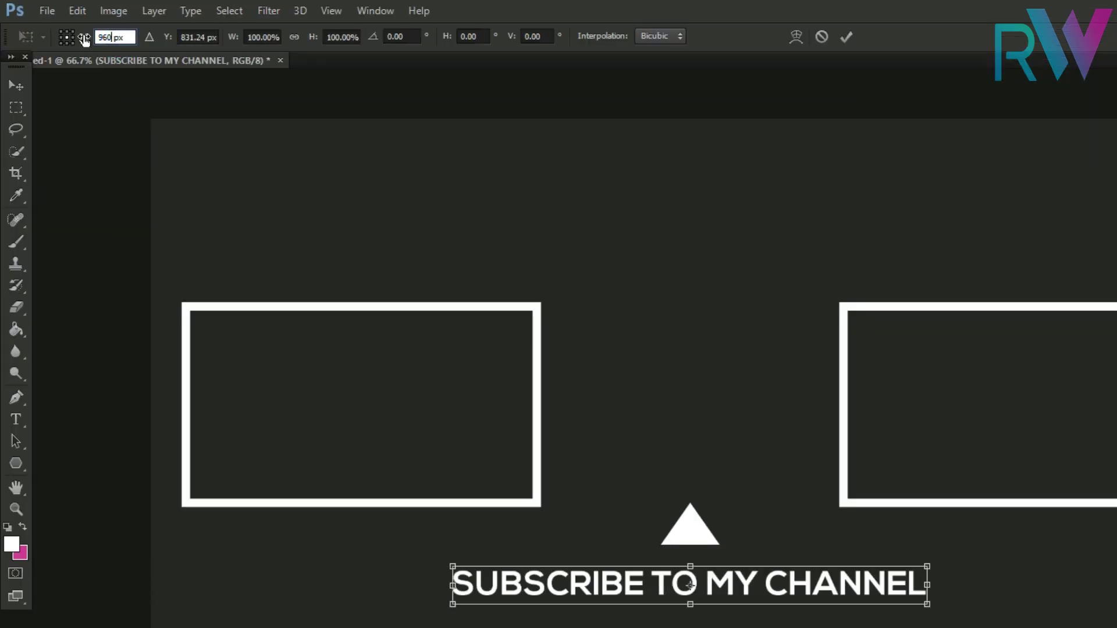
pyautogui.press('Return')
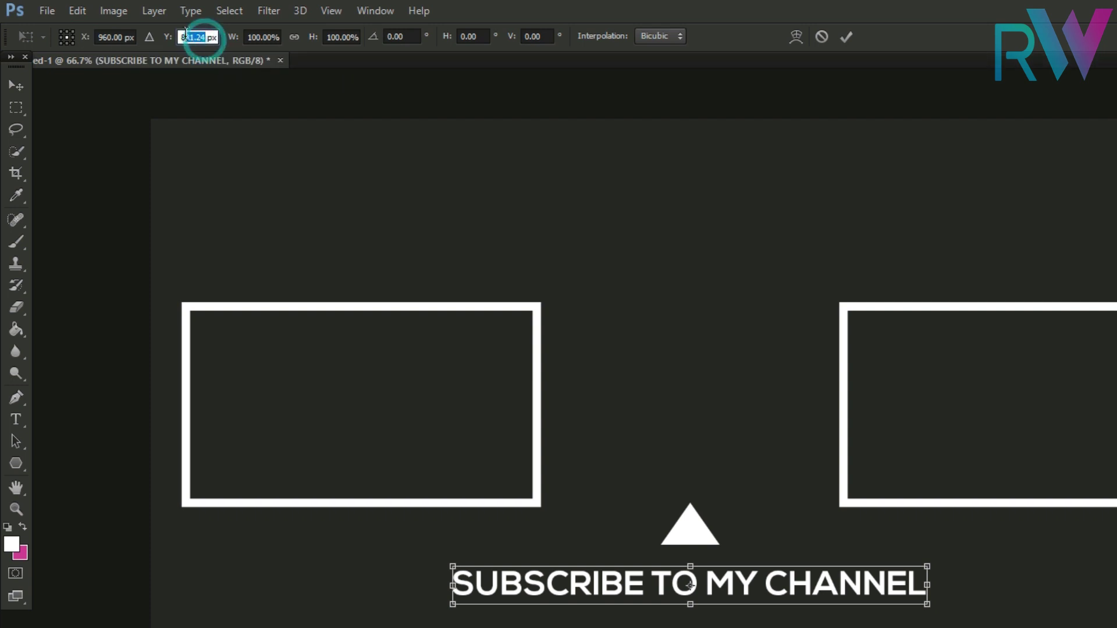
pyautogui.write('801')
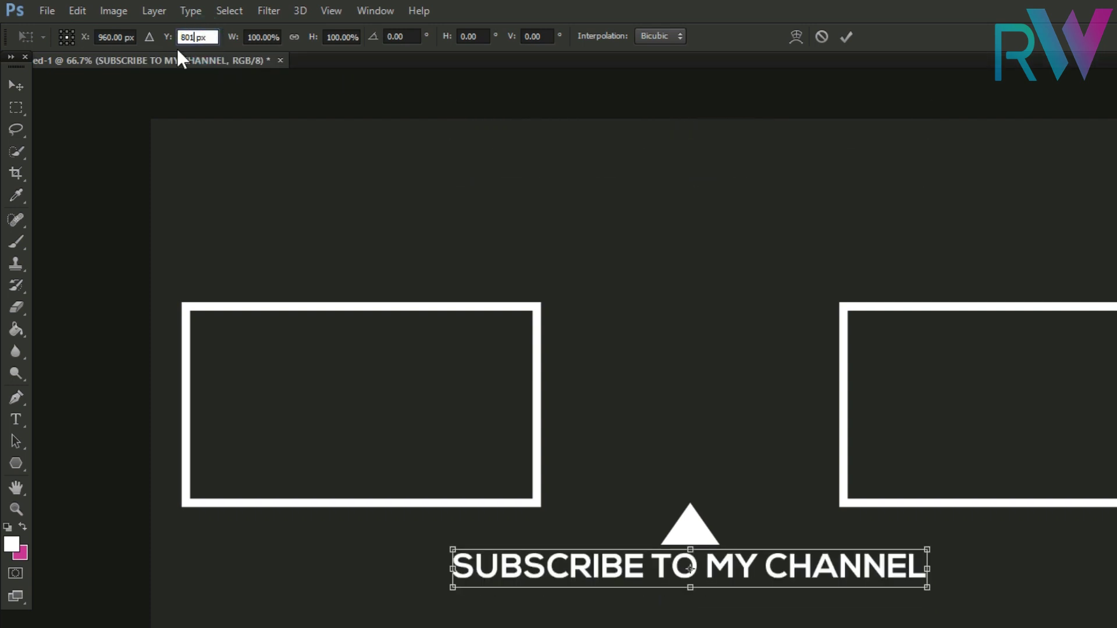
pyautogui.press('Return')
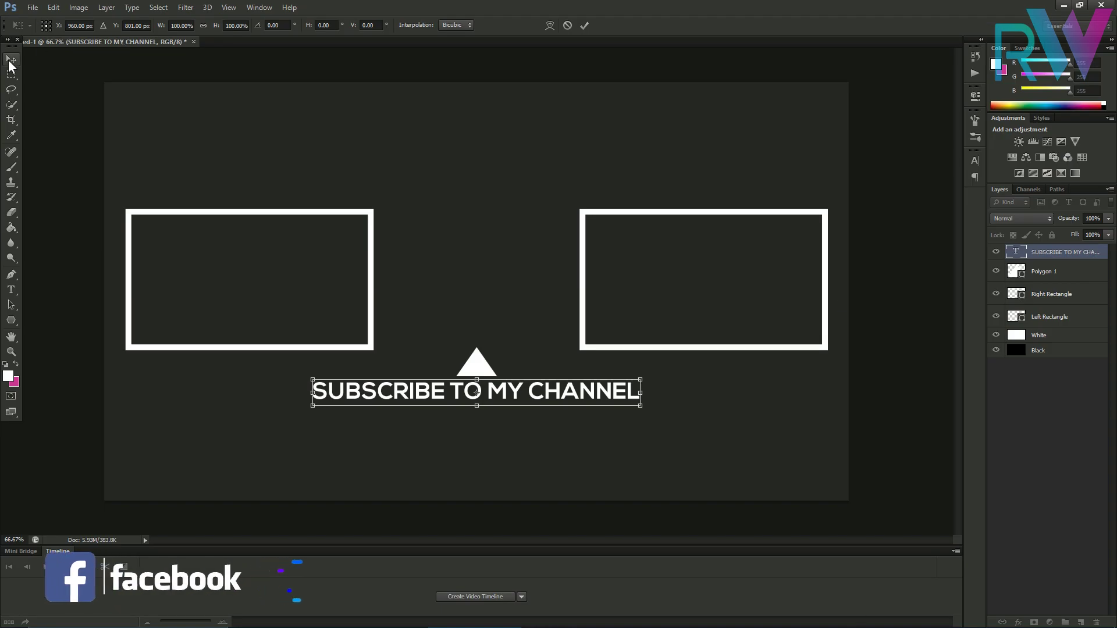
pyautogui.click(16, 85)
pyautogui.click(515, 234)
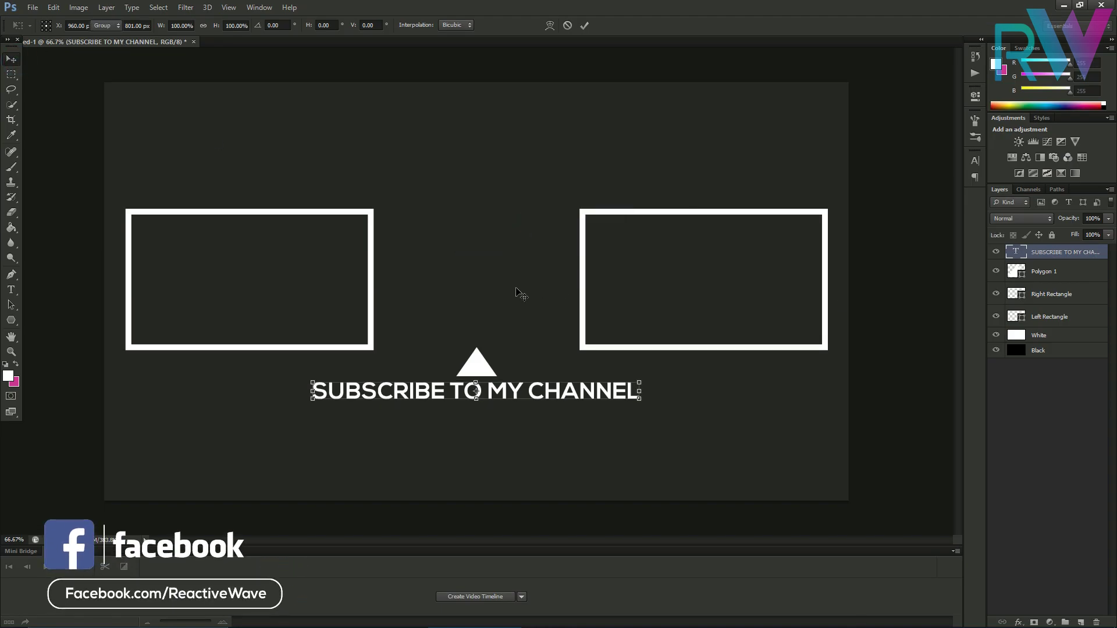